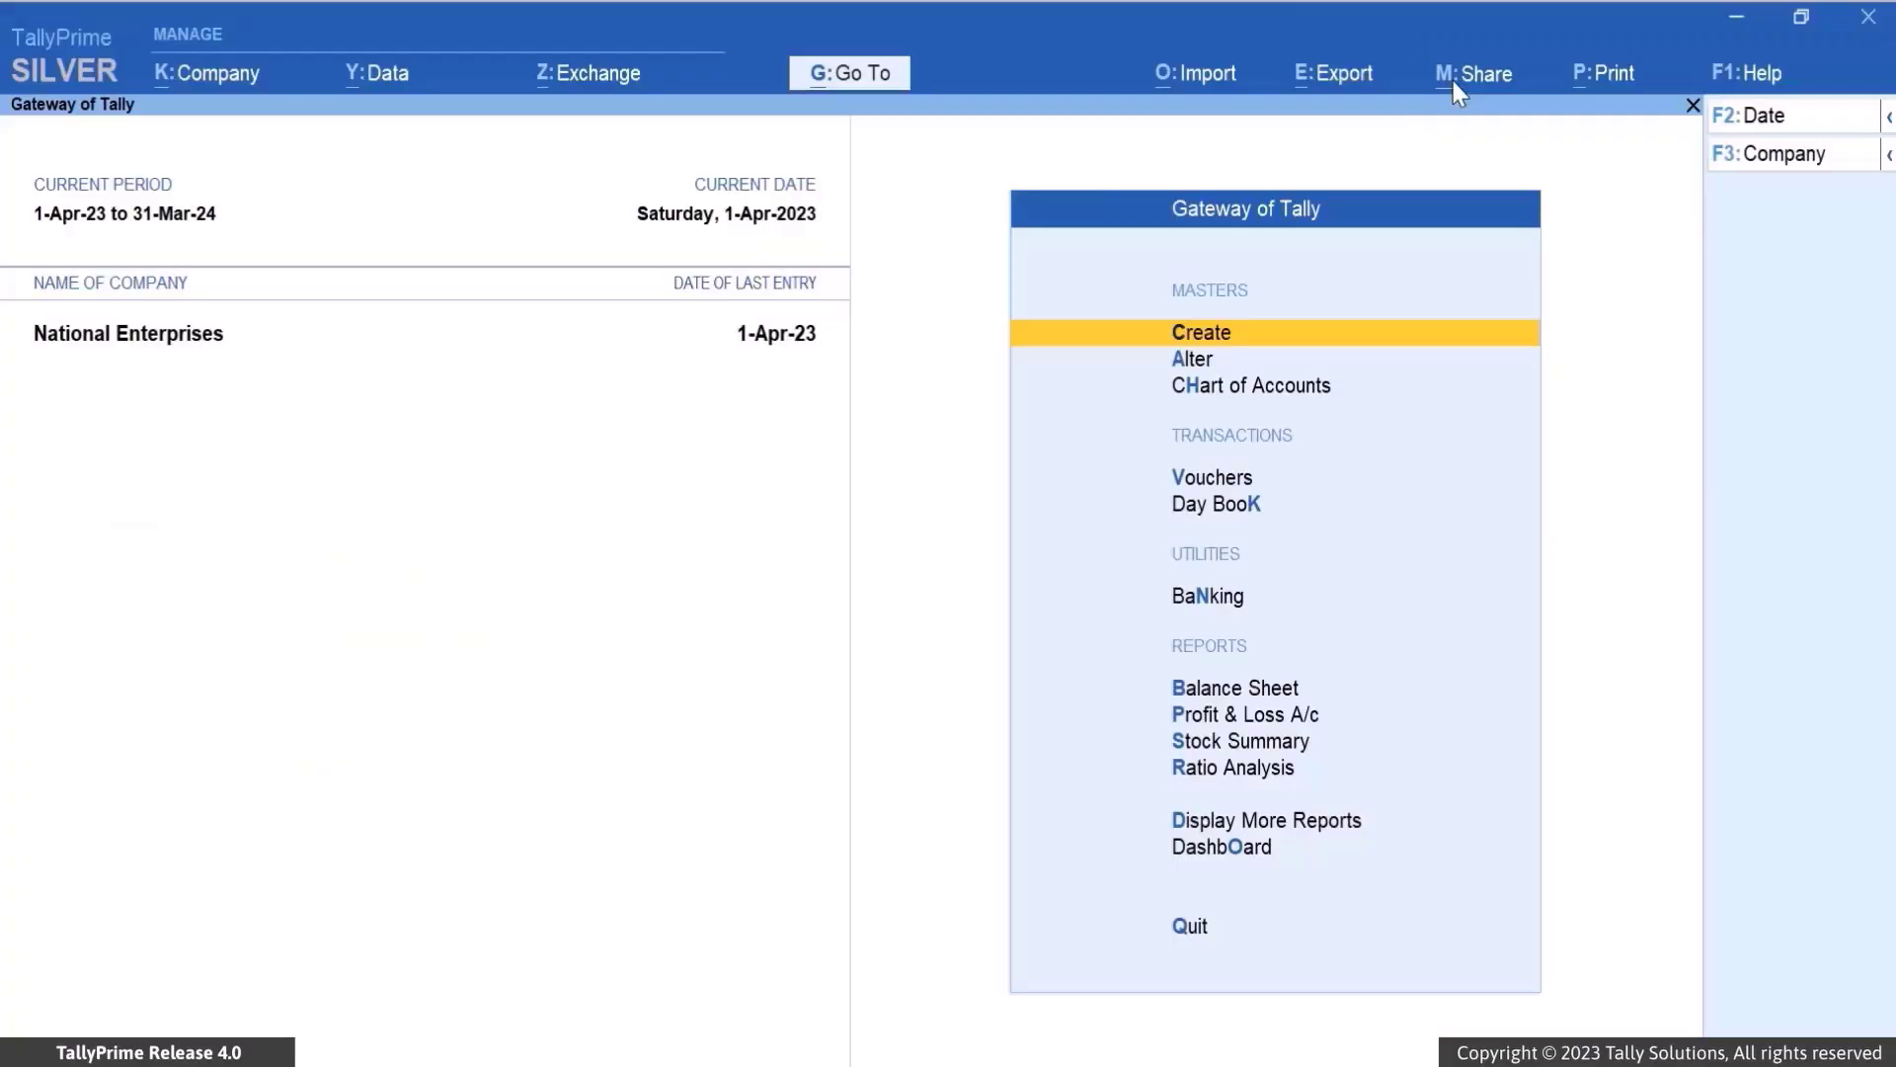
# Open WhatsApp Nos. from Share > WhatsApp > Manage to register a business number
pyautogui.click(1453, 81)
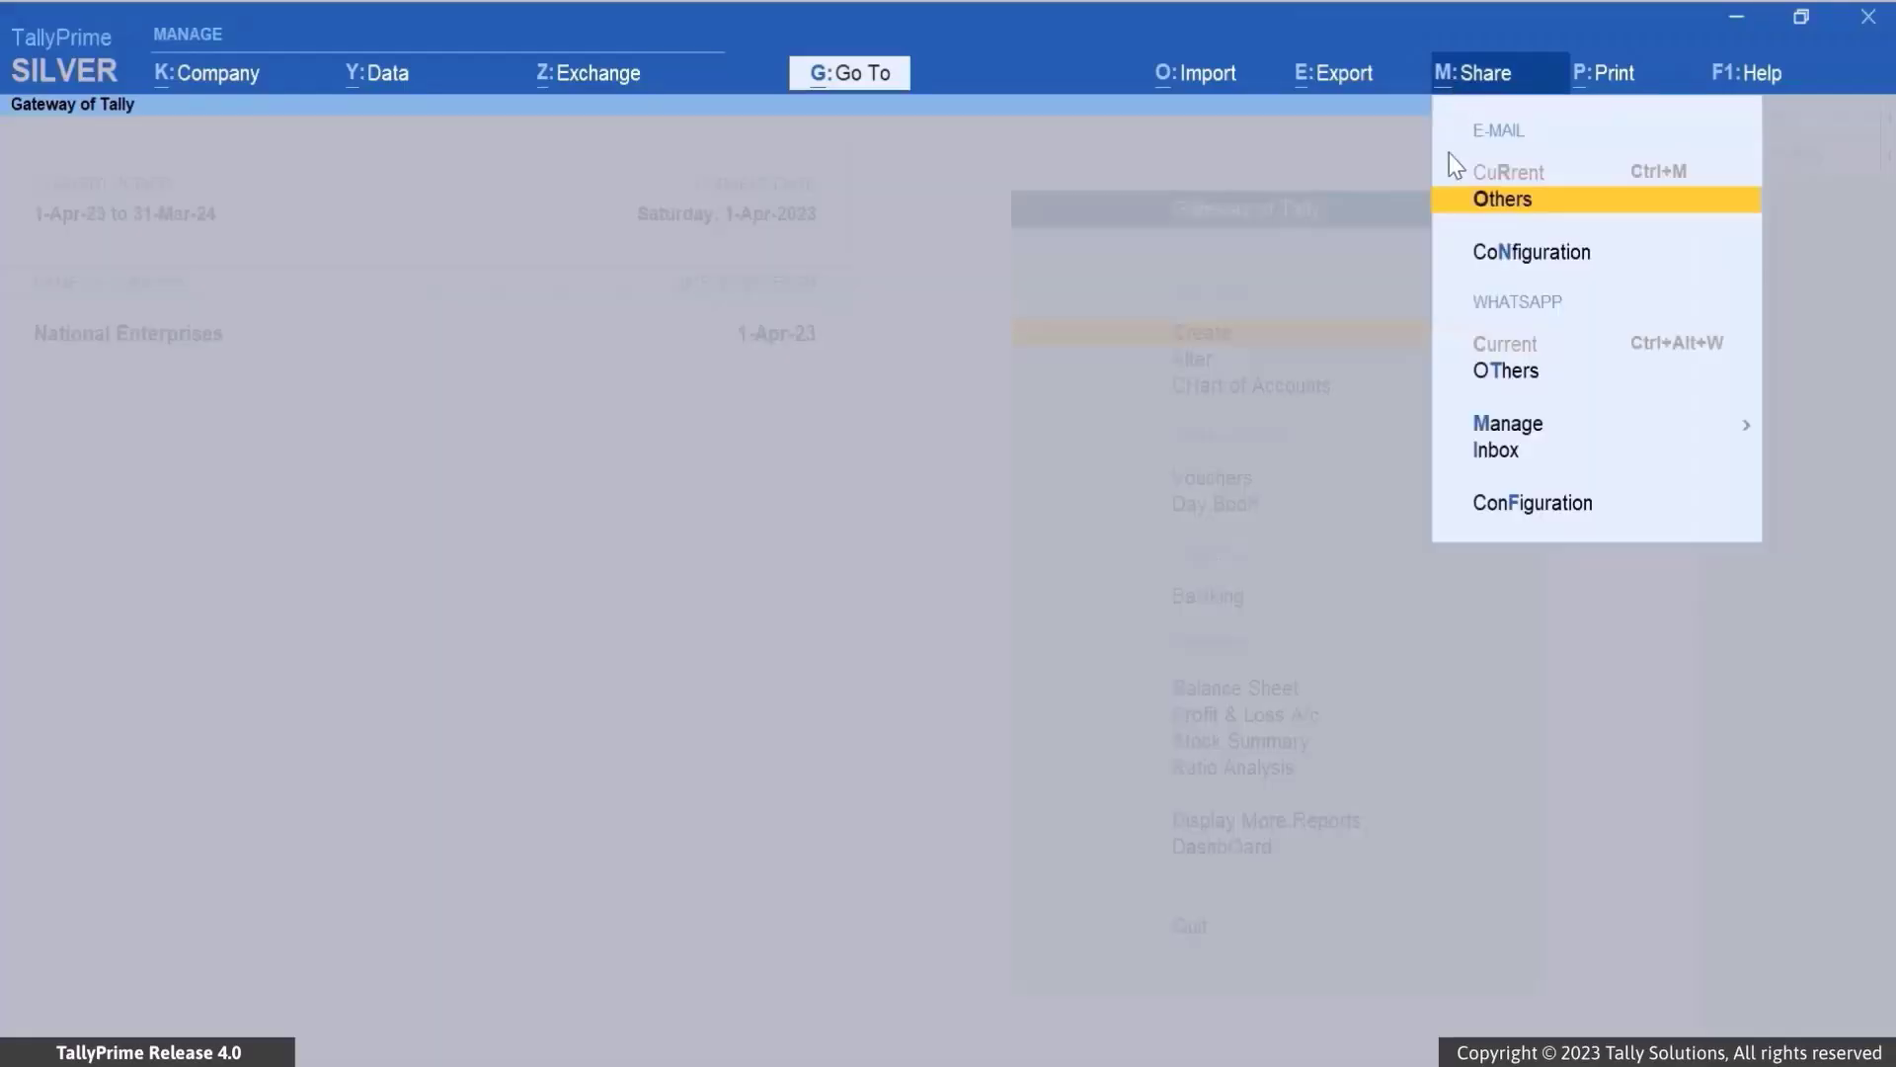
pyautogui.click(1491, 425)
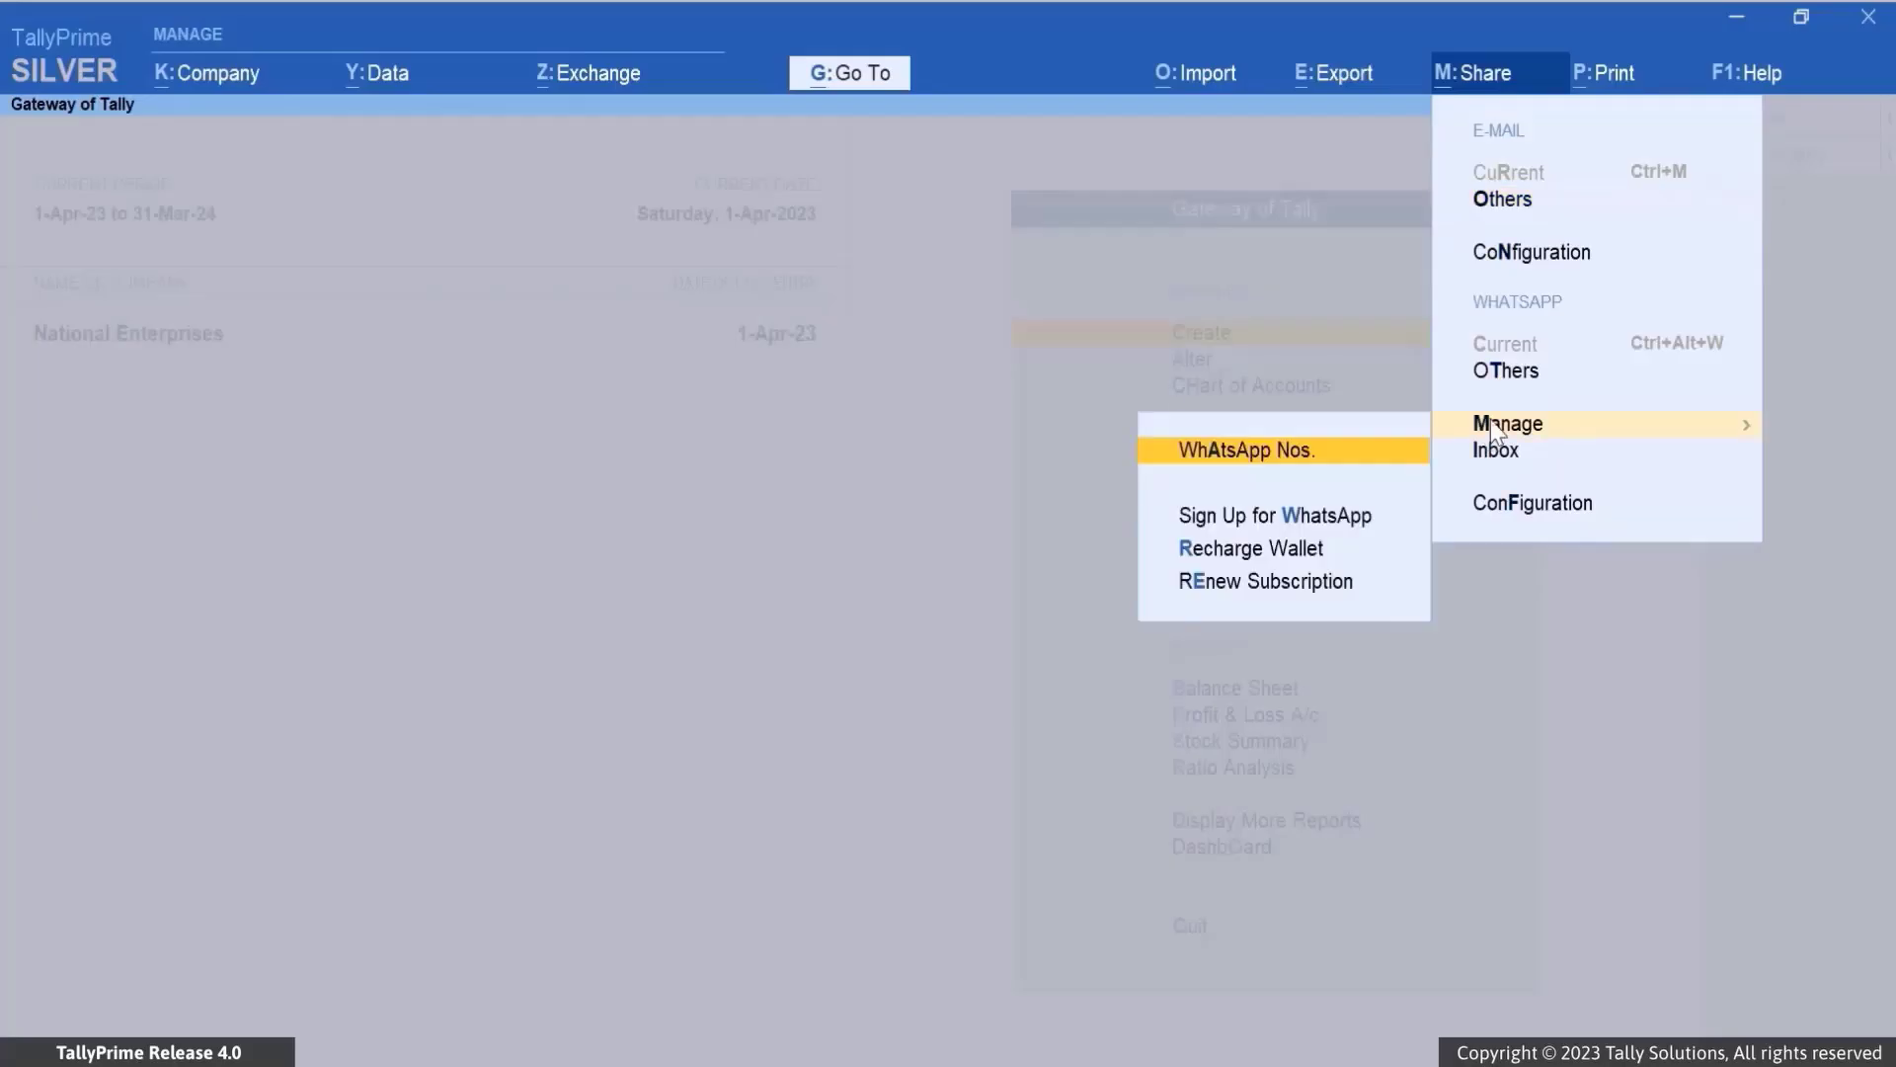
pyautogui.click(1361, 452)
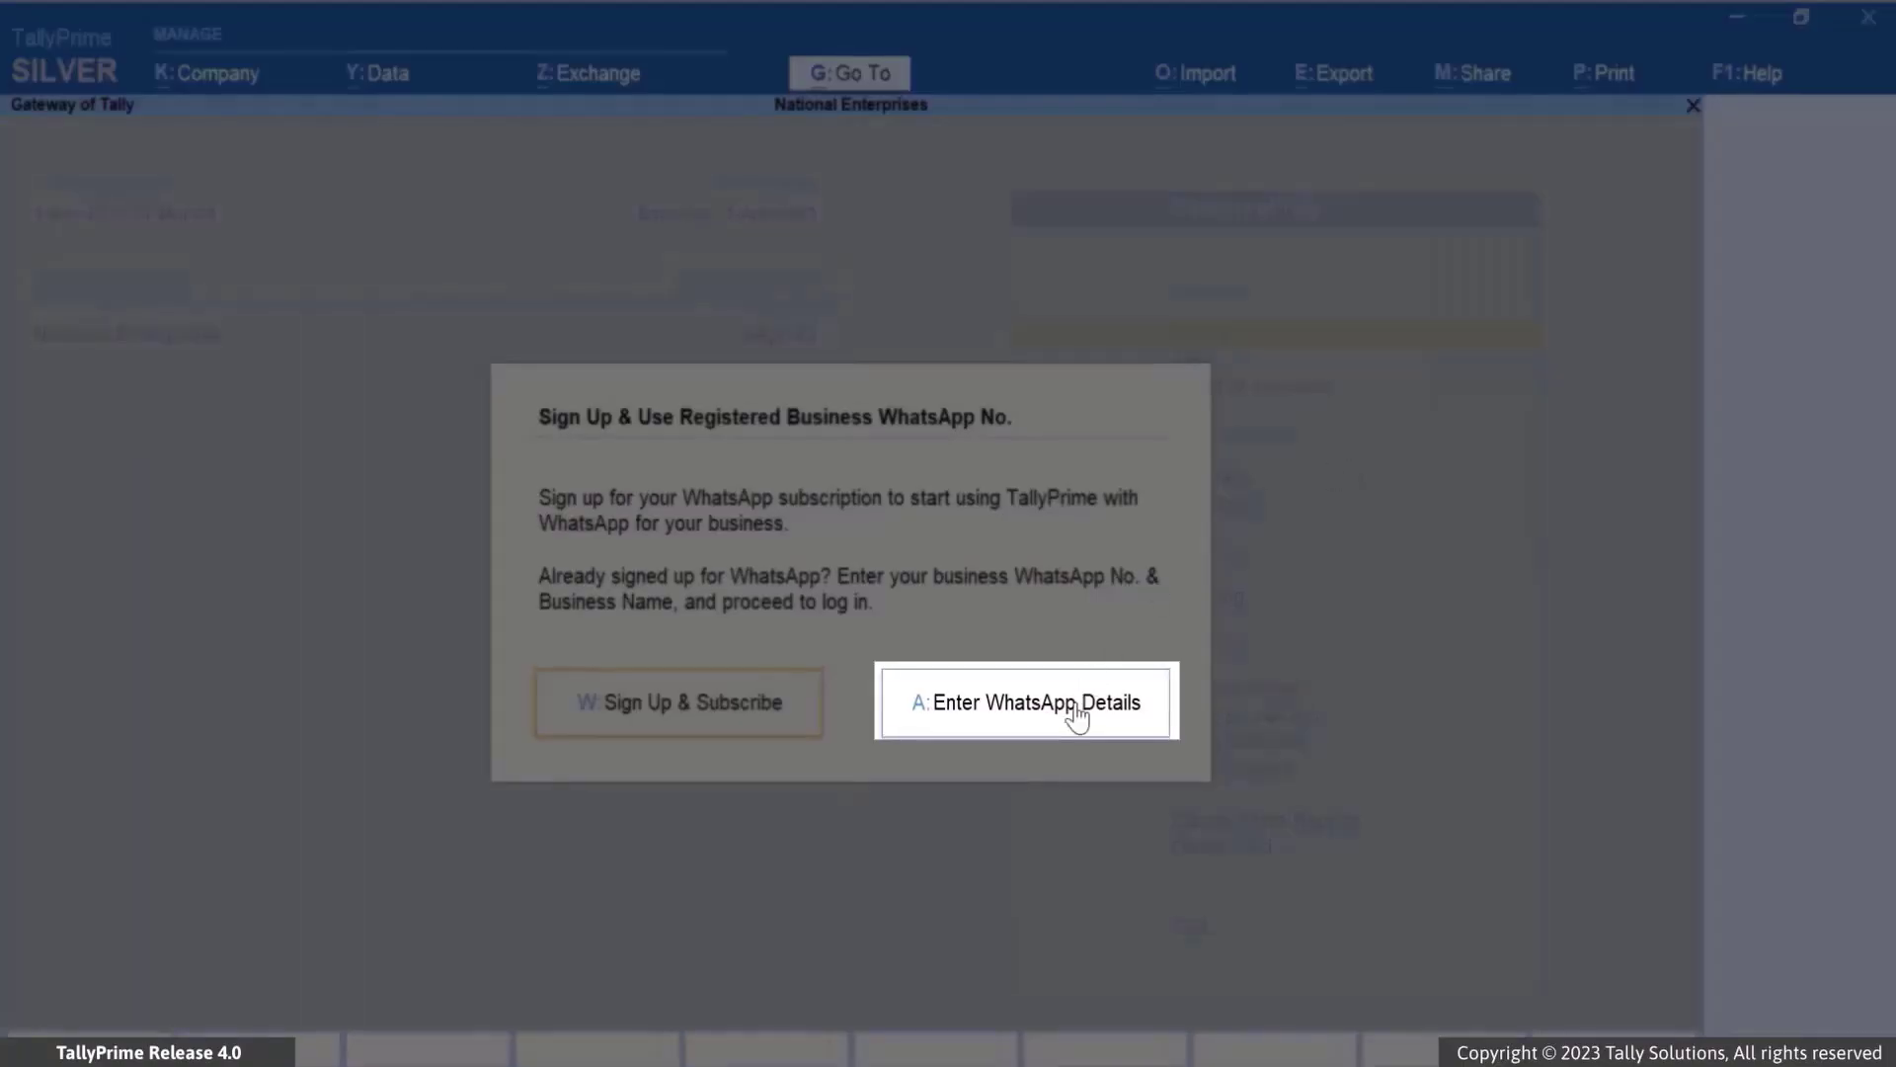
# Enter an existing business WhatsApp number with code +1 and business name 'National Enterprises', then accept
pyautogui.click(1075, 705)
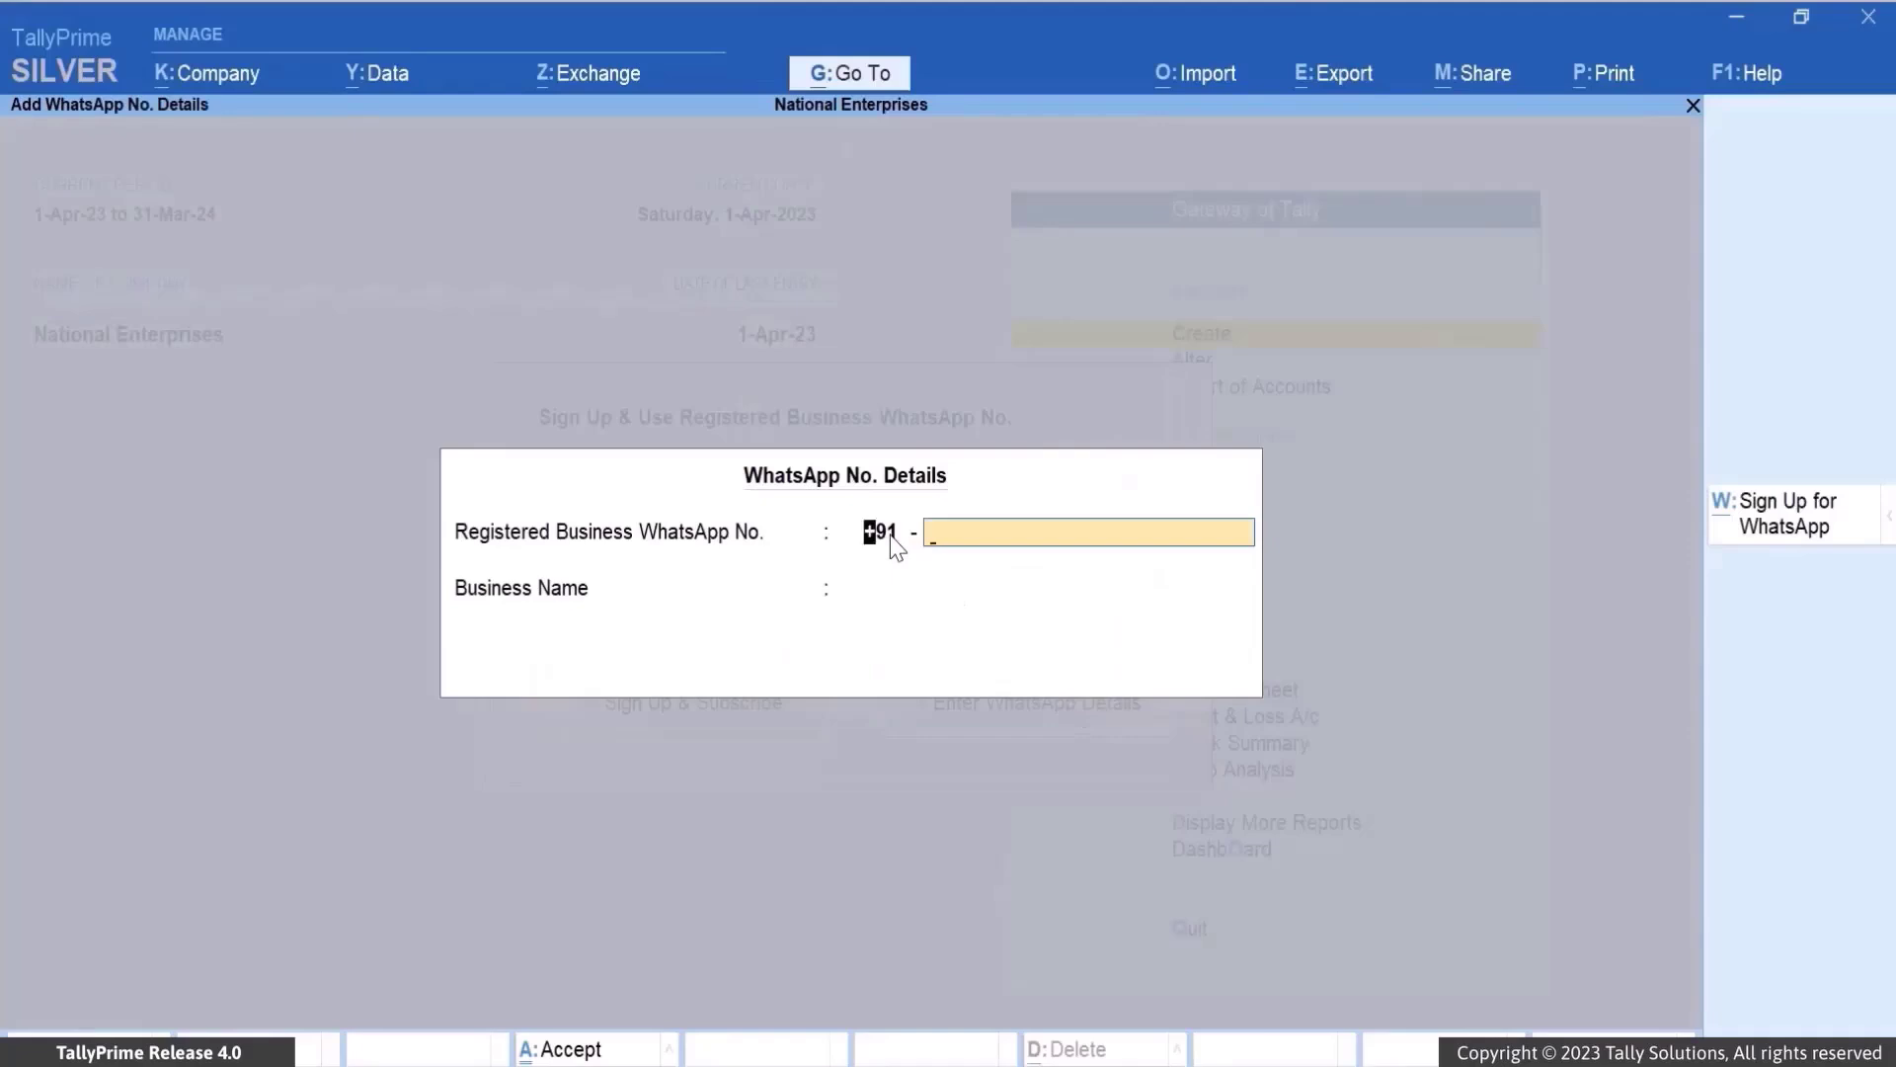
pyautogui.click(1153, 247)
pyautogui.write('70')
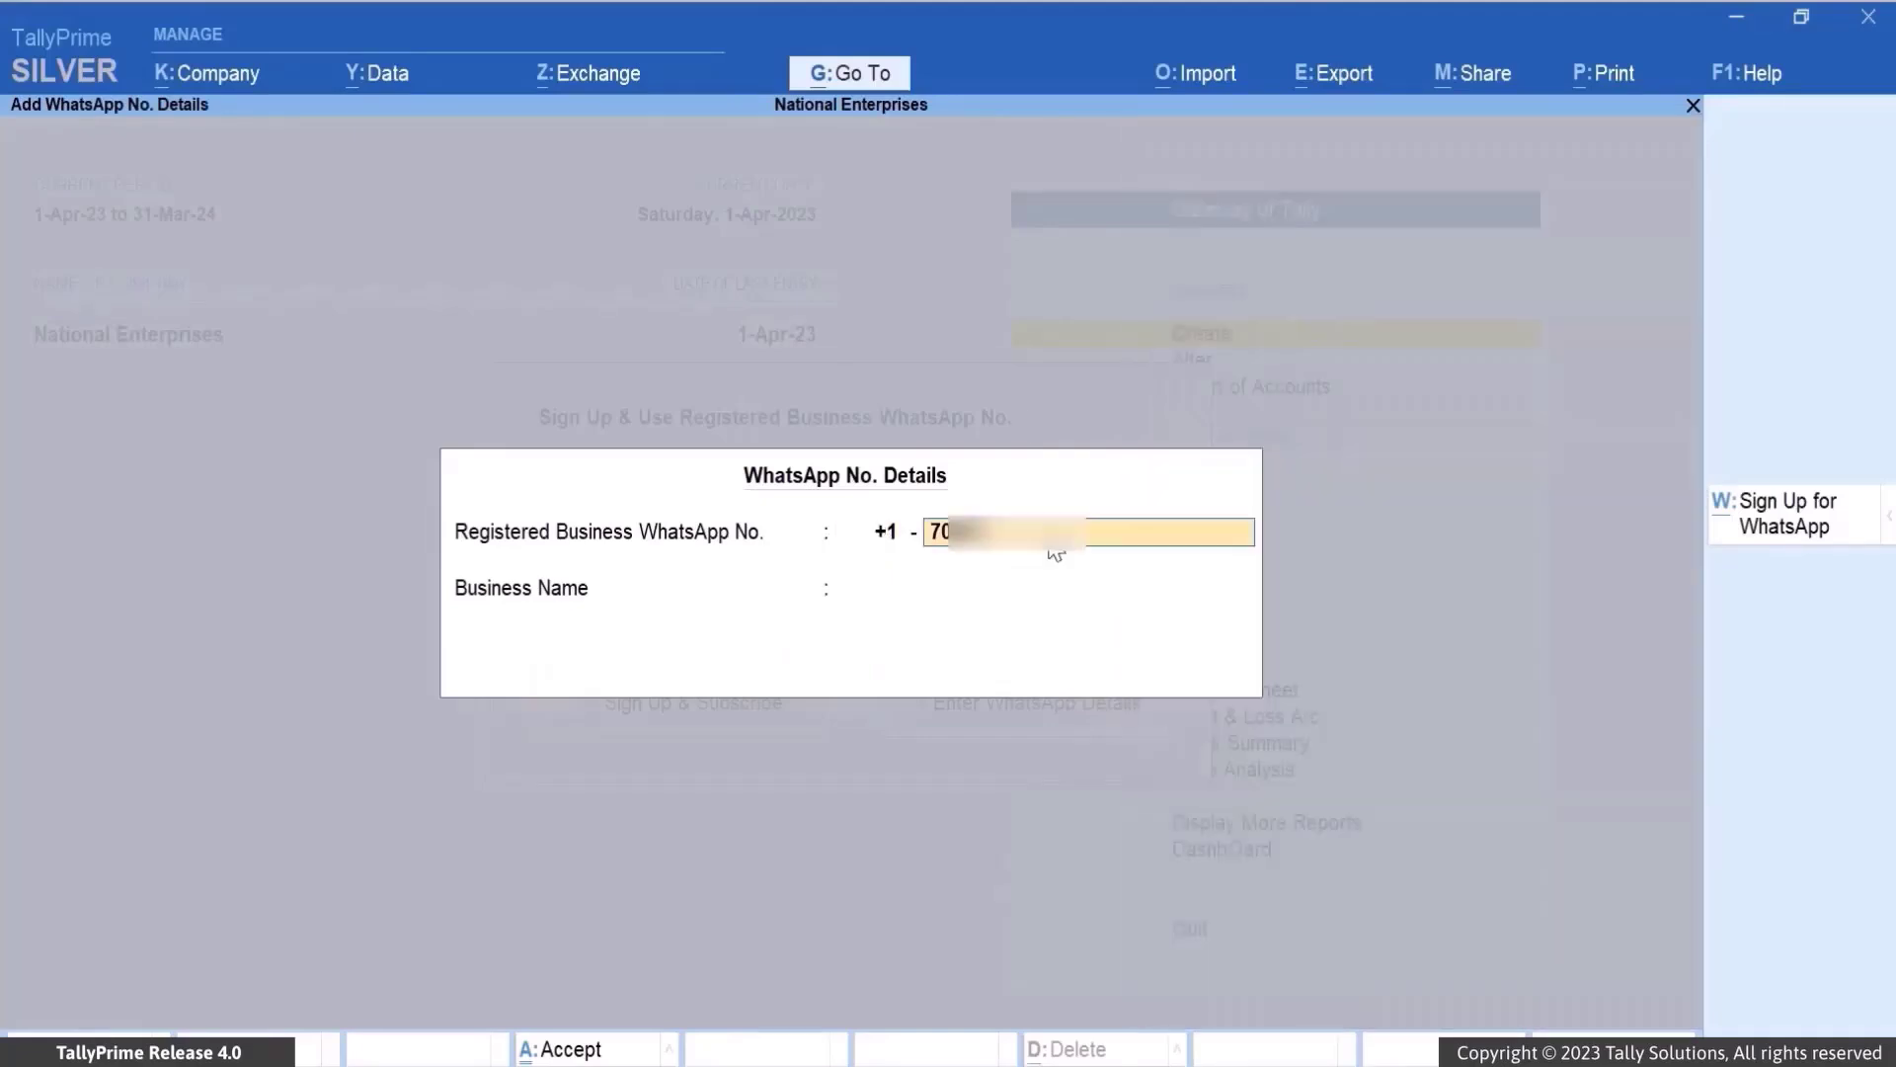
pyautogui.write('*******')
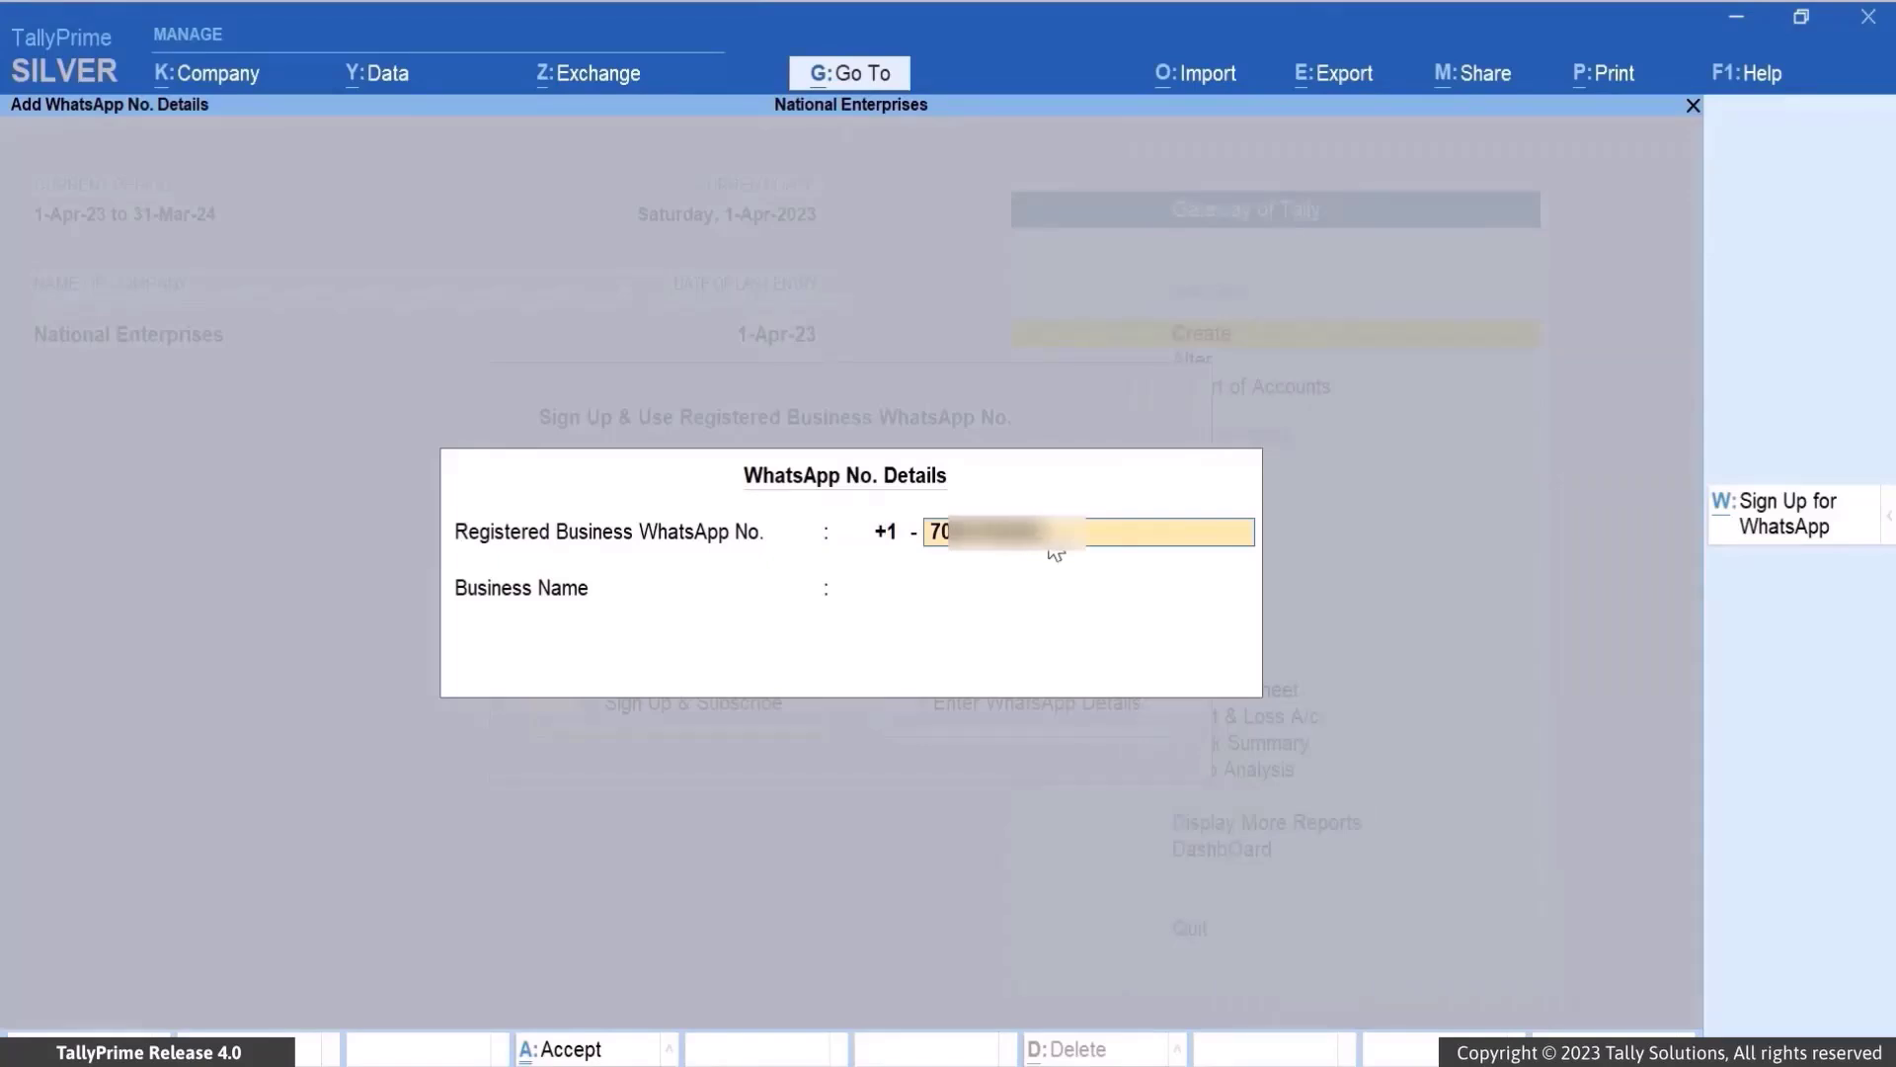
pyautogui.press('Return')
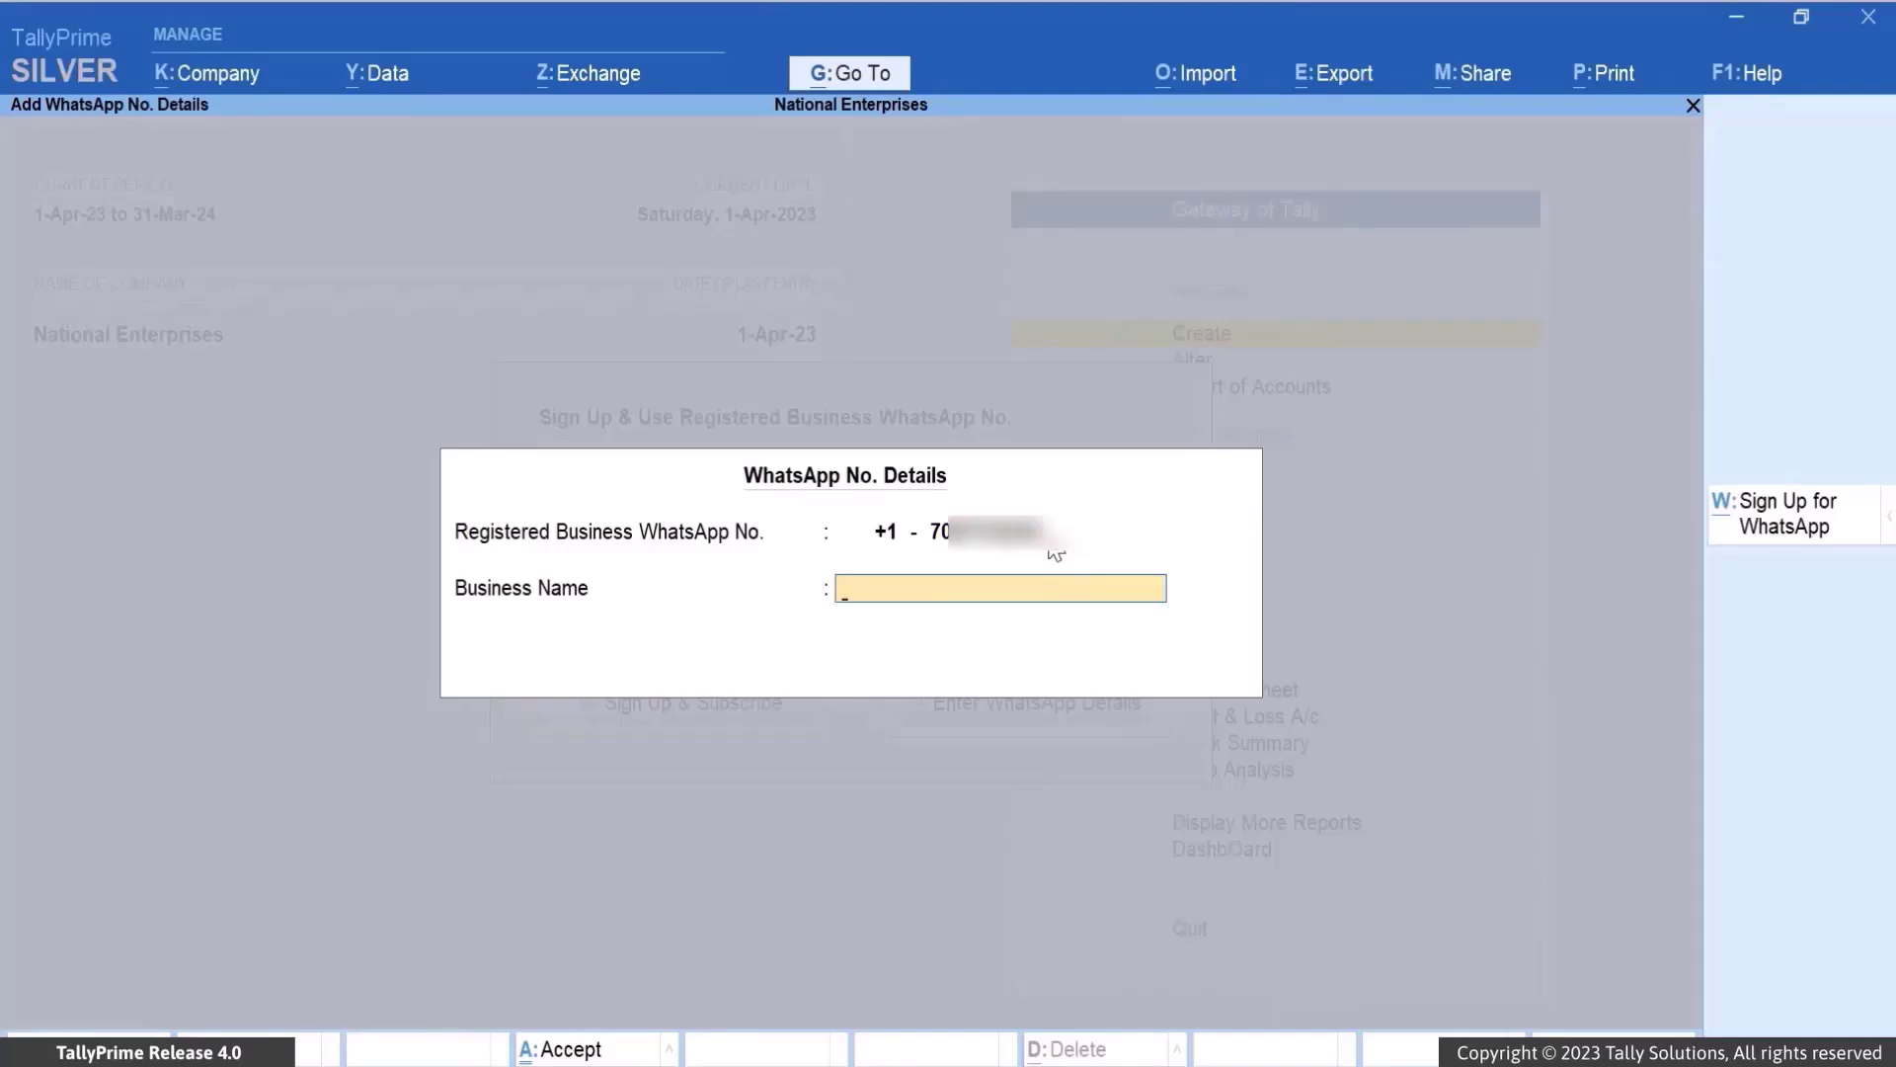
pyautogui.write('National Enterpr')
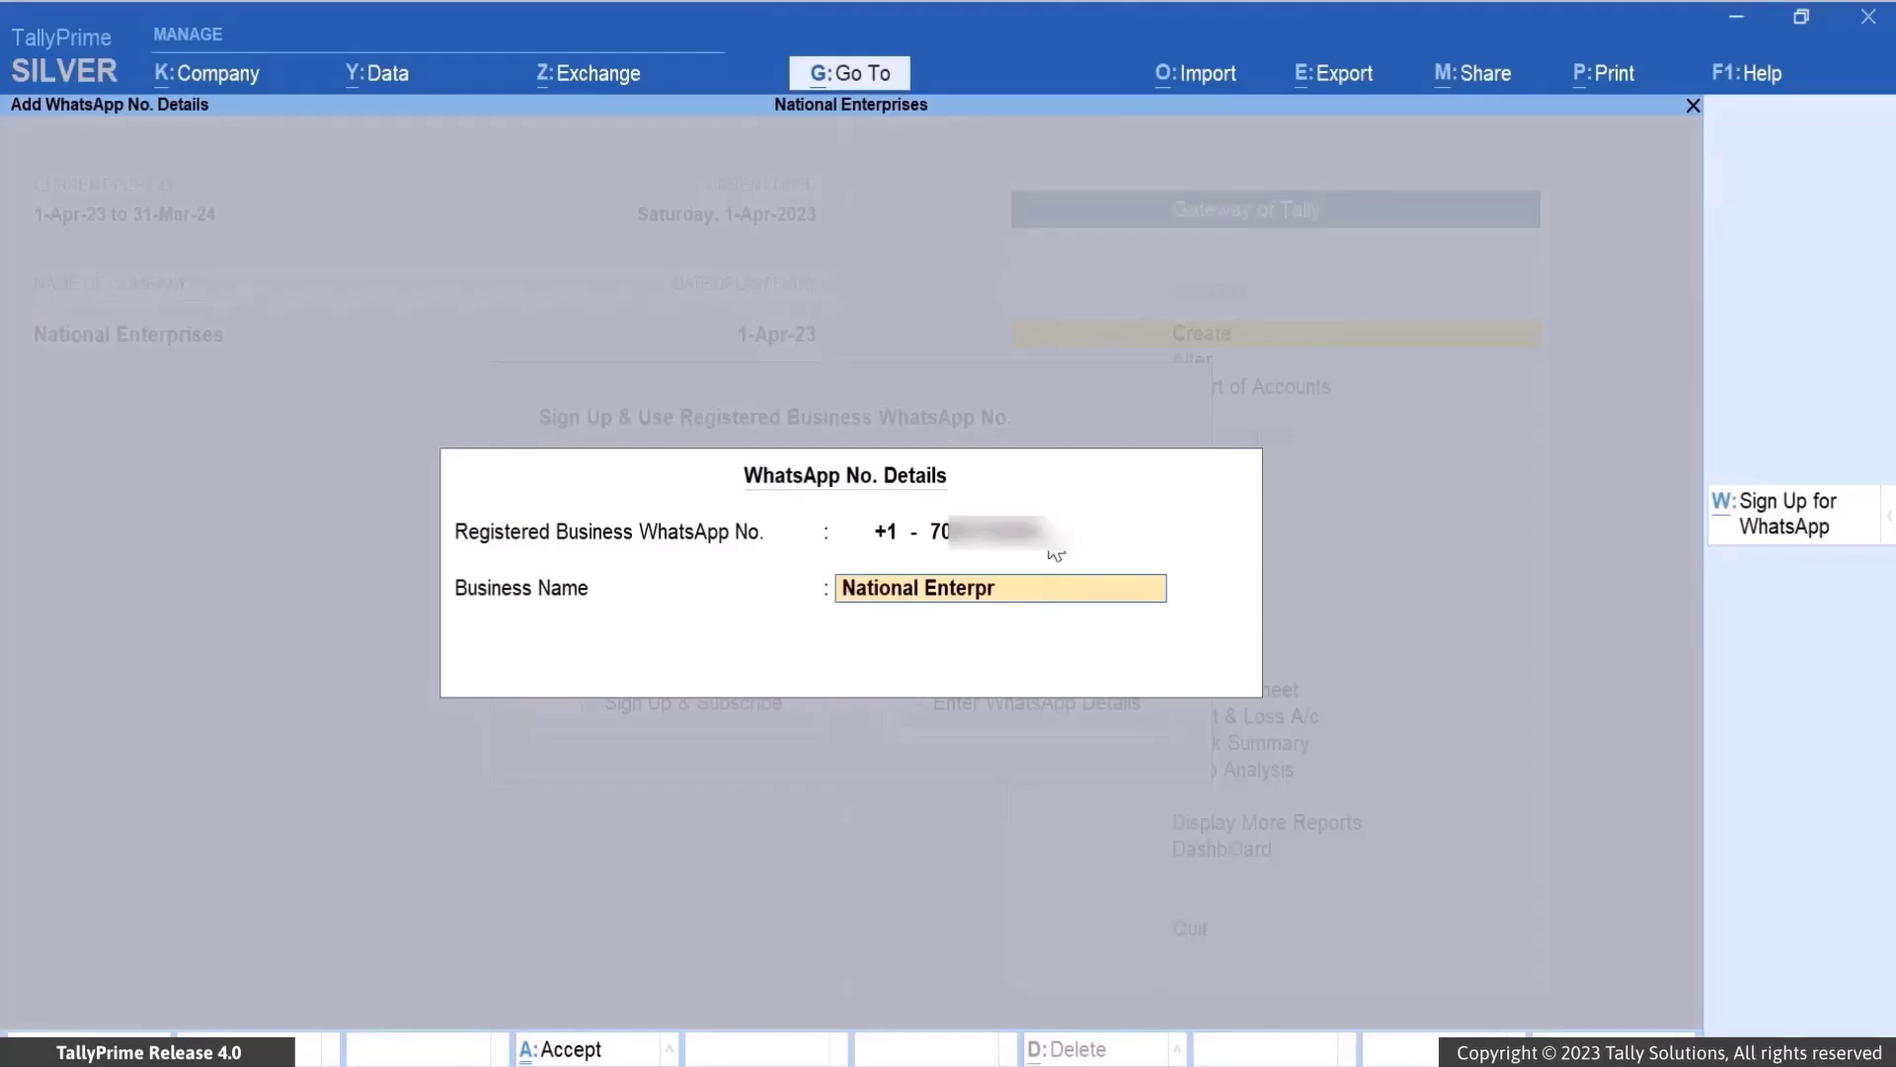
pyautogui.write('ises')
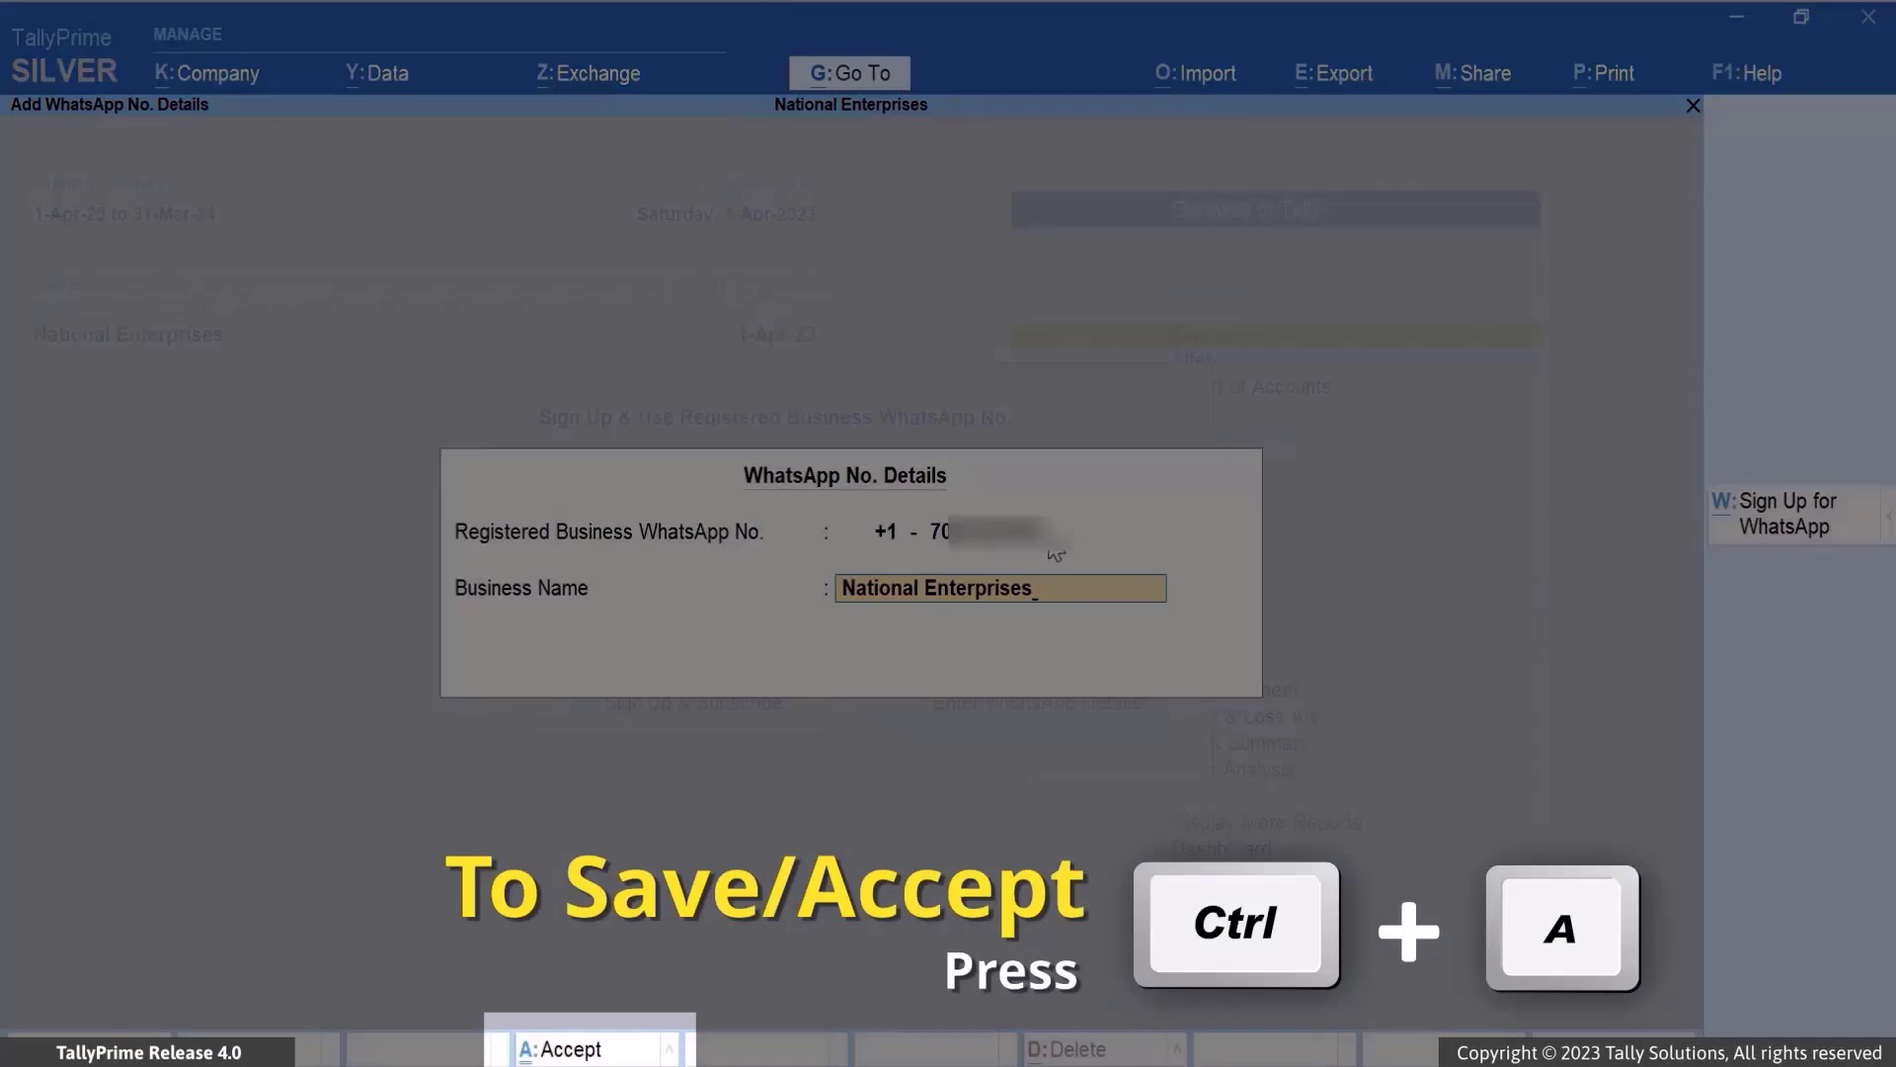
pyautogui.hotkey('ctrl', 'a')
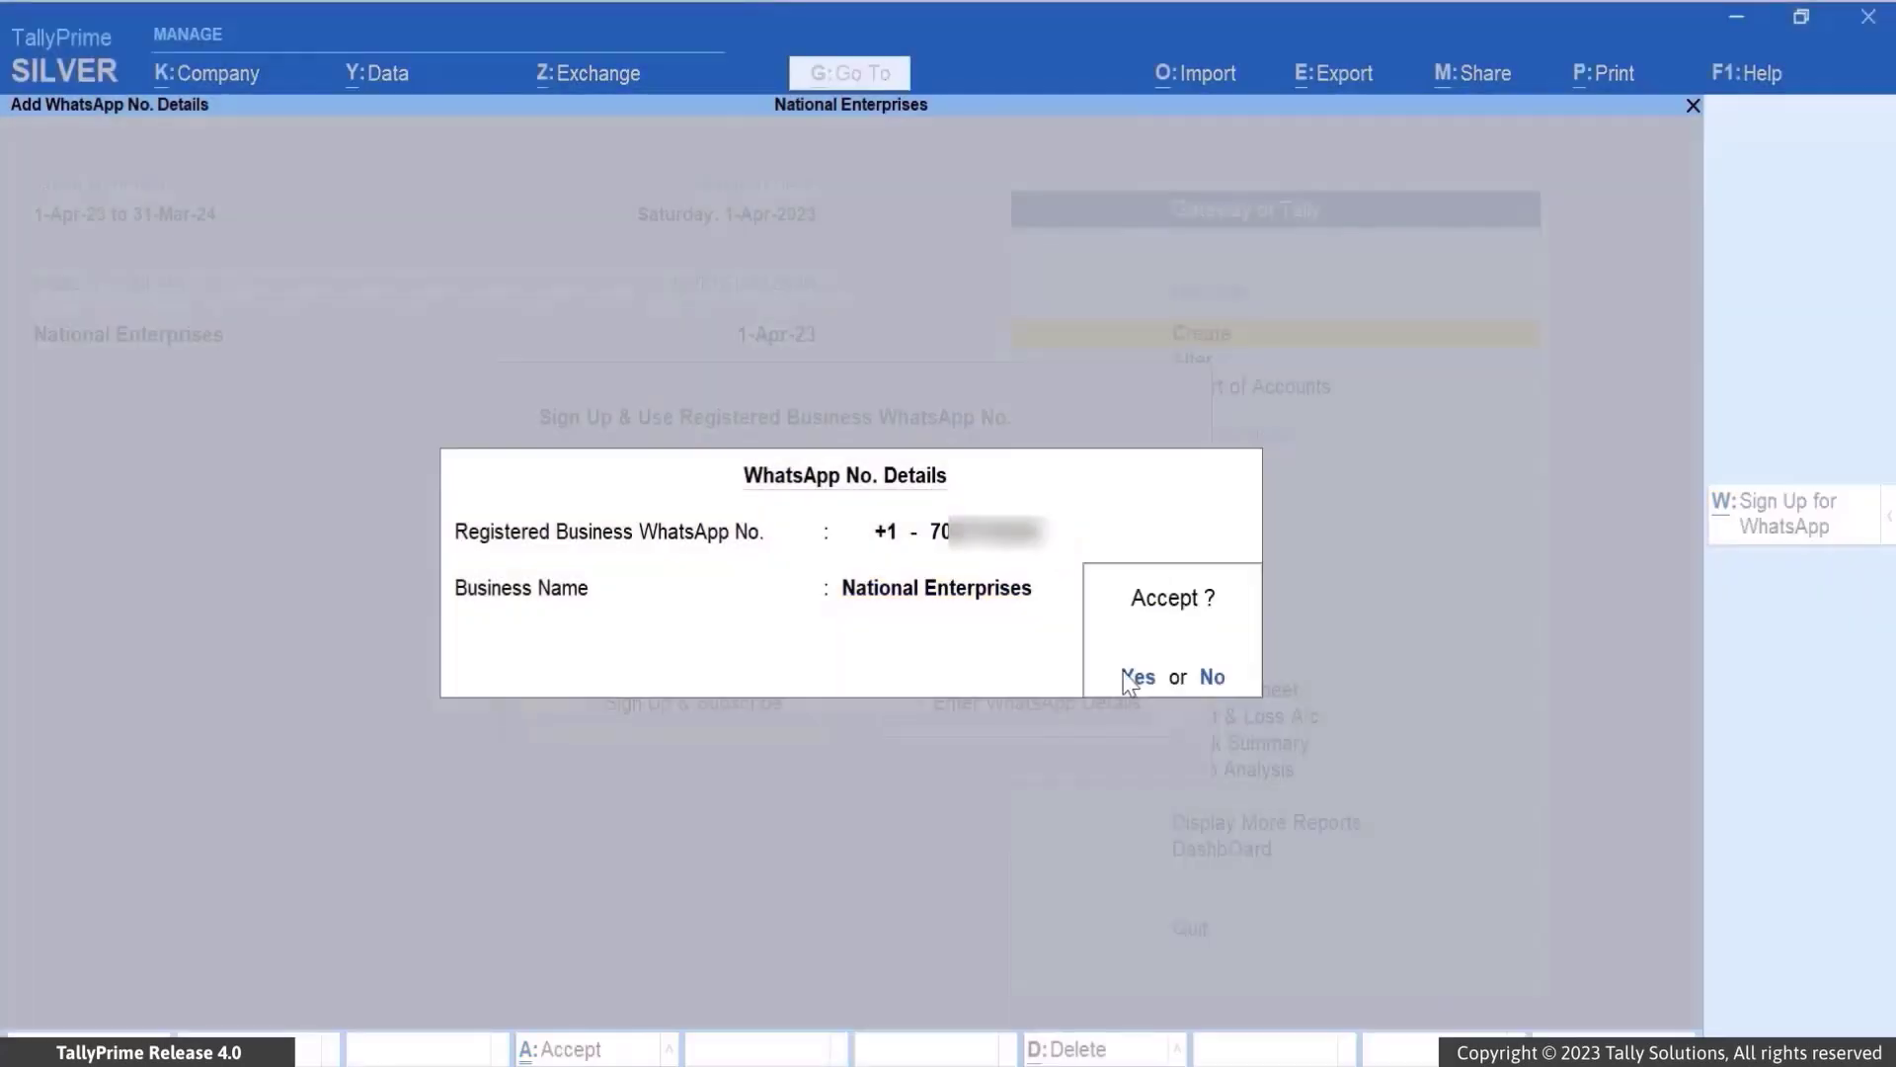
# Confirm the WhatsApp details and log in with the account e-mail username and password
pyautogui.click(1136, 677)
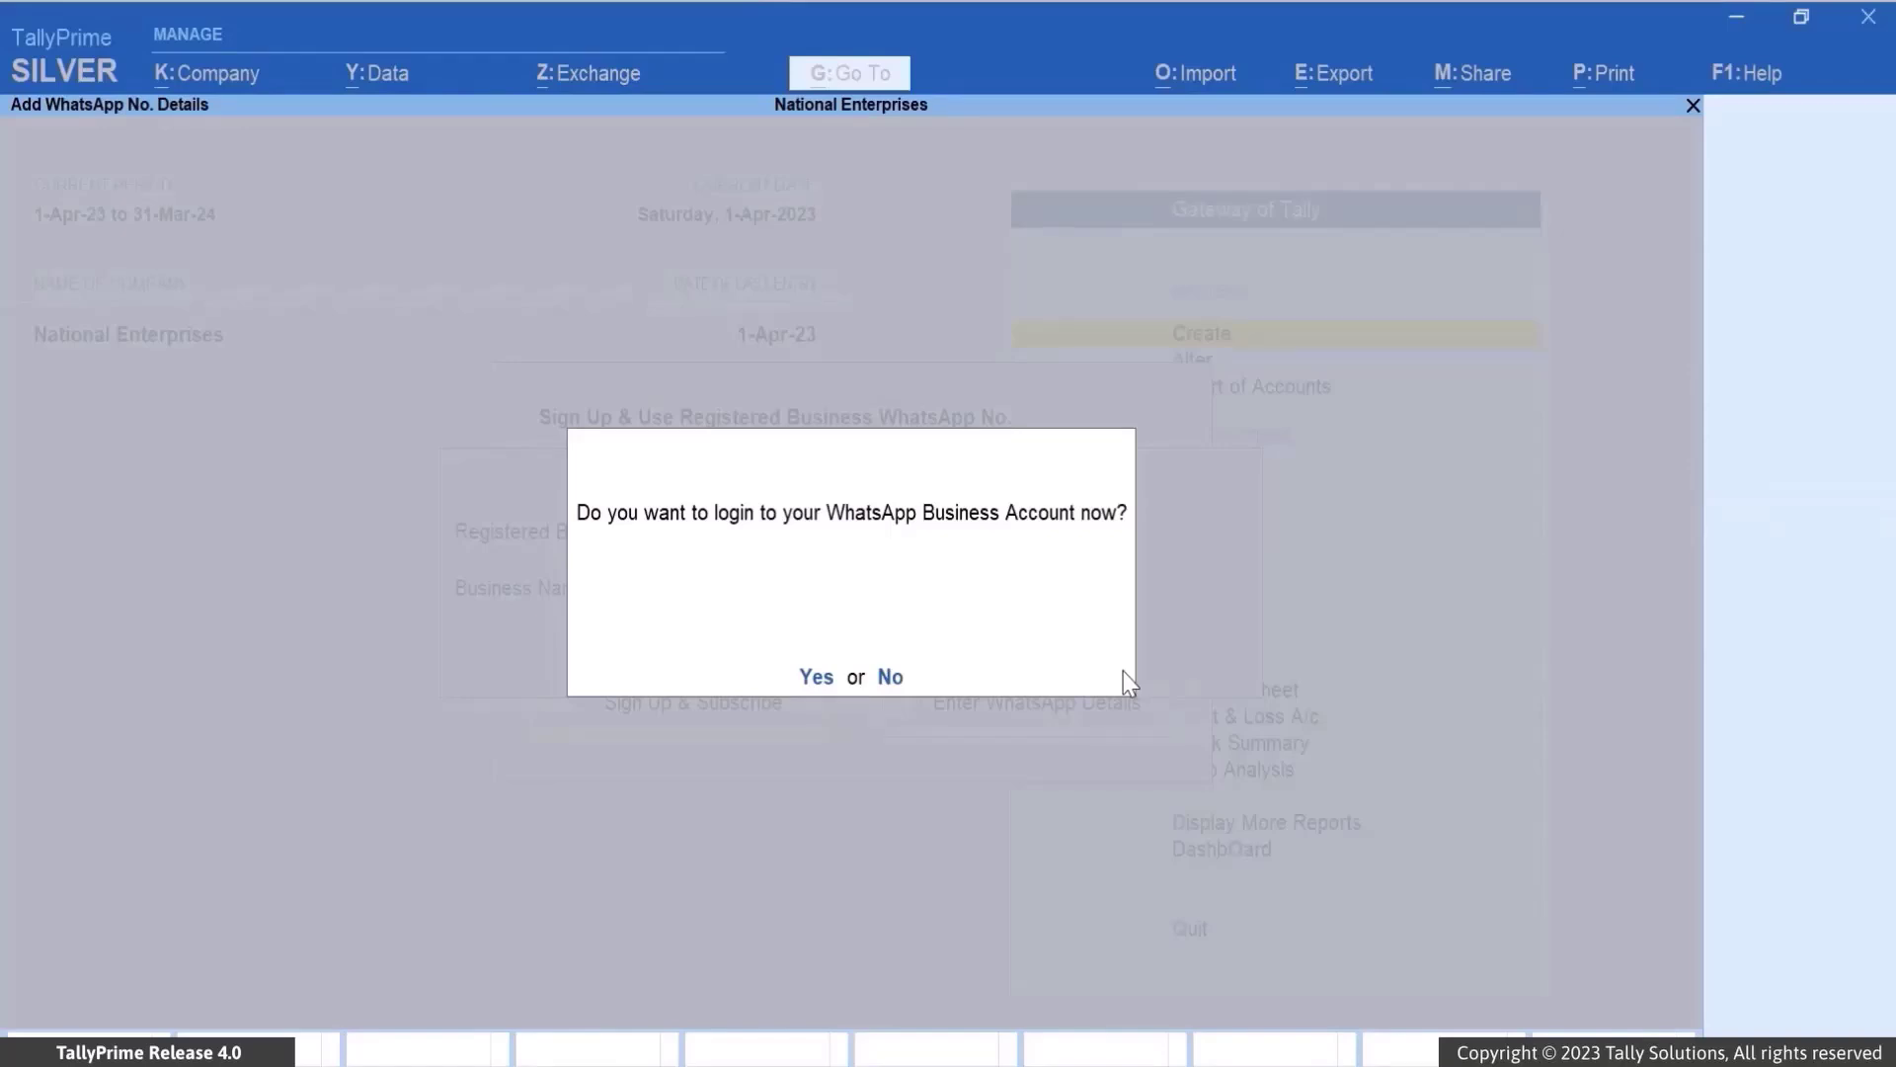
pyautogui.click(820, 675)
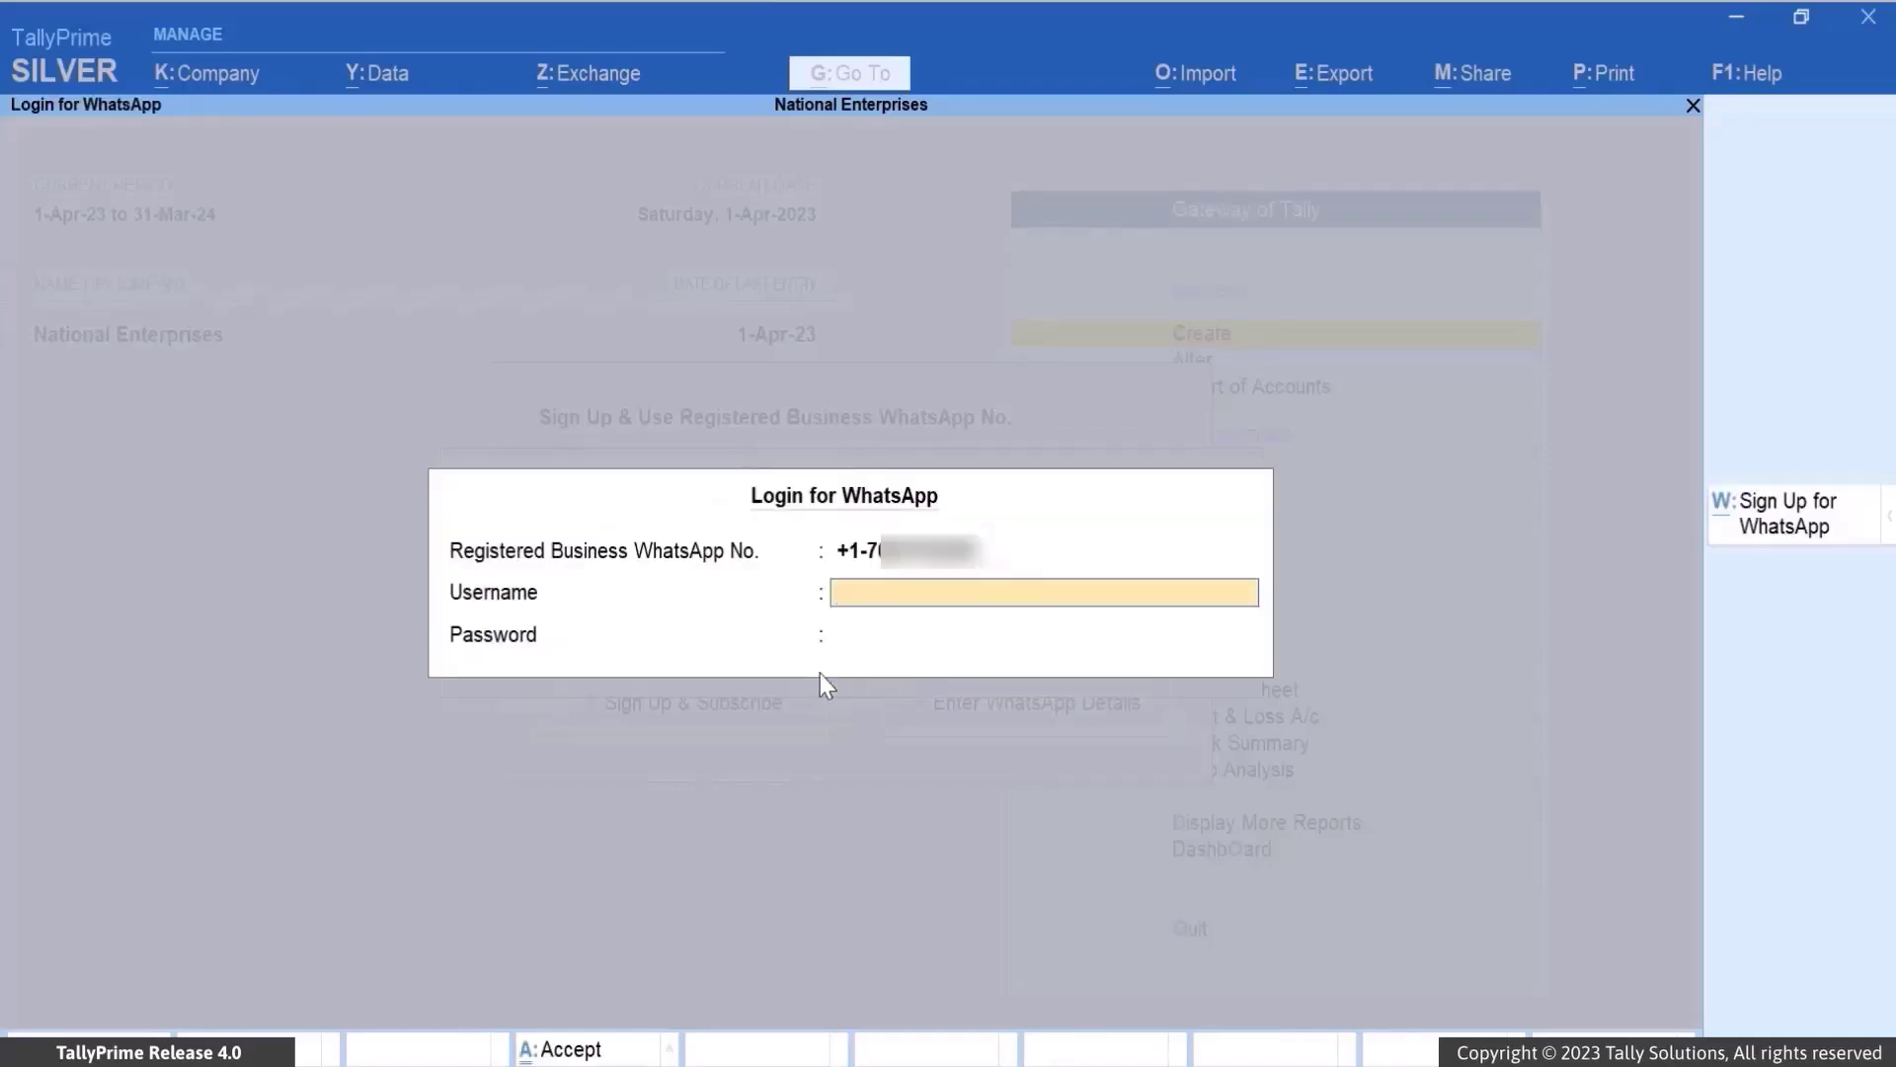
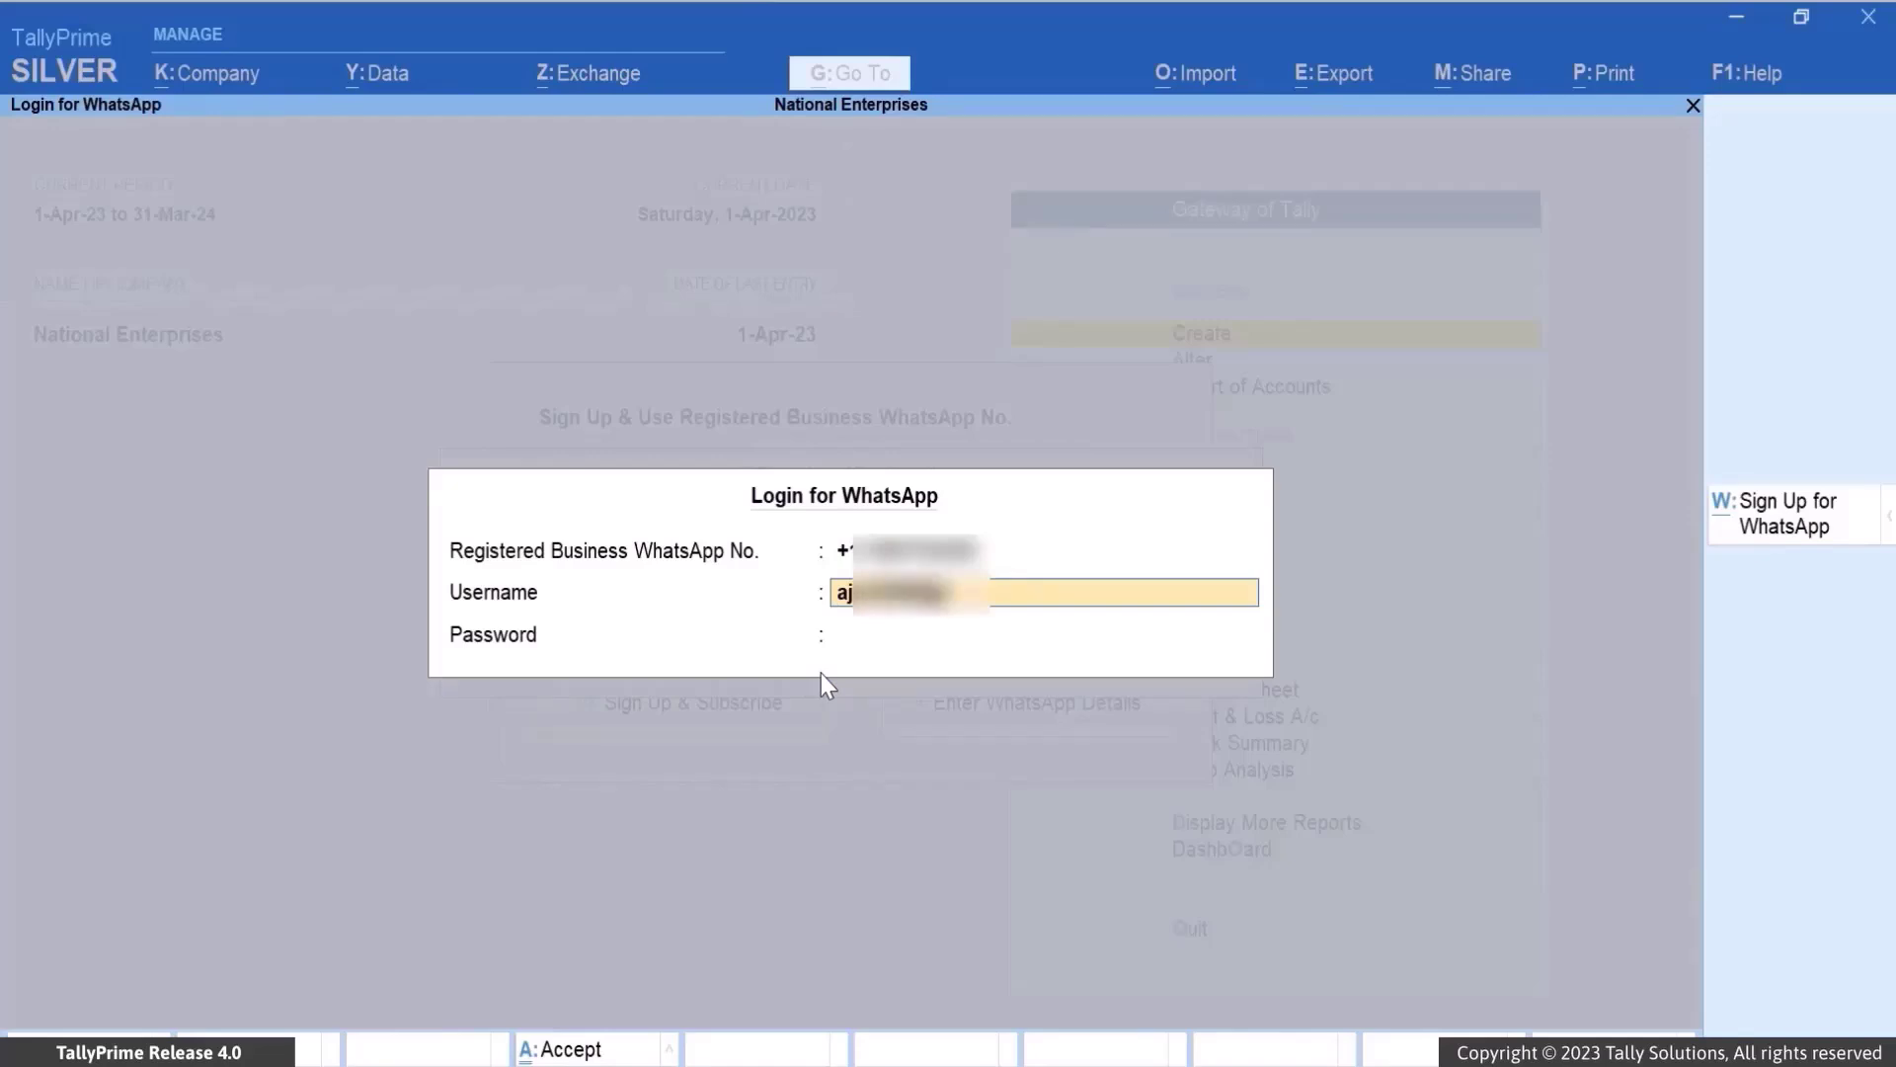
pyautogui.press('Return')
pyautogui.write('************')
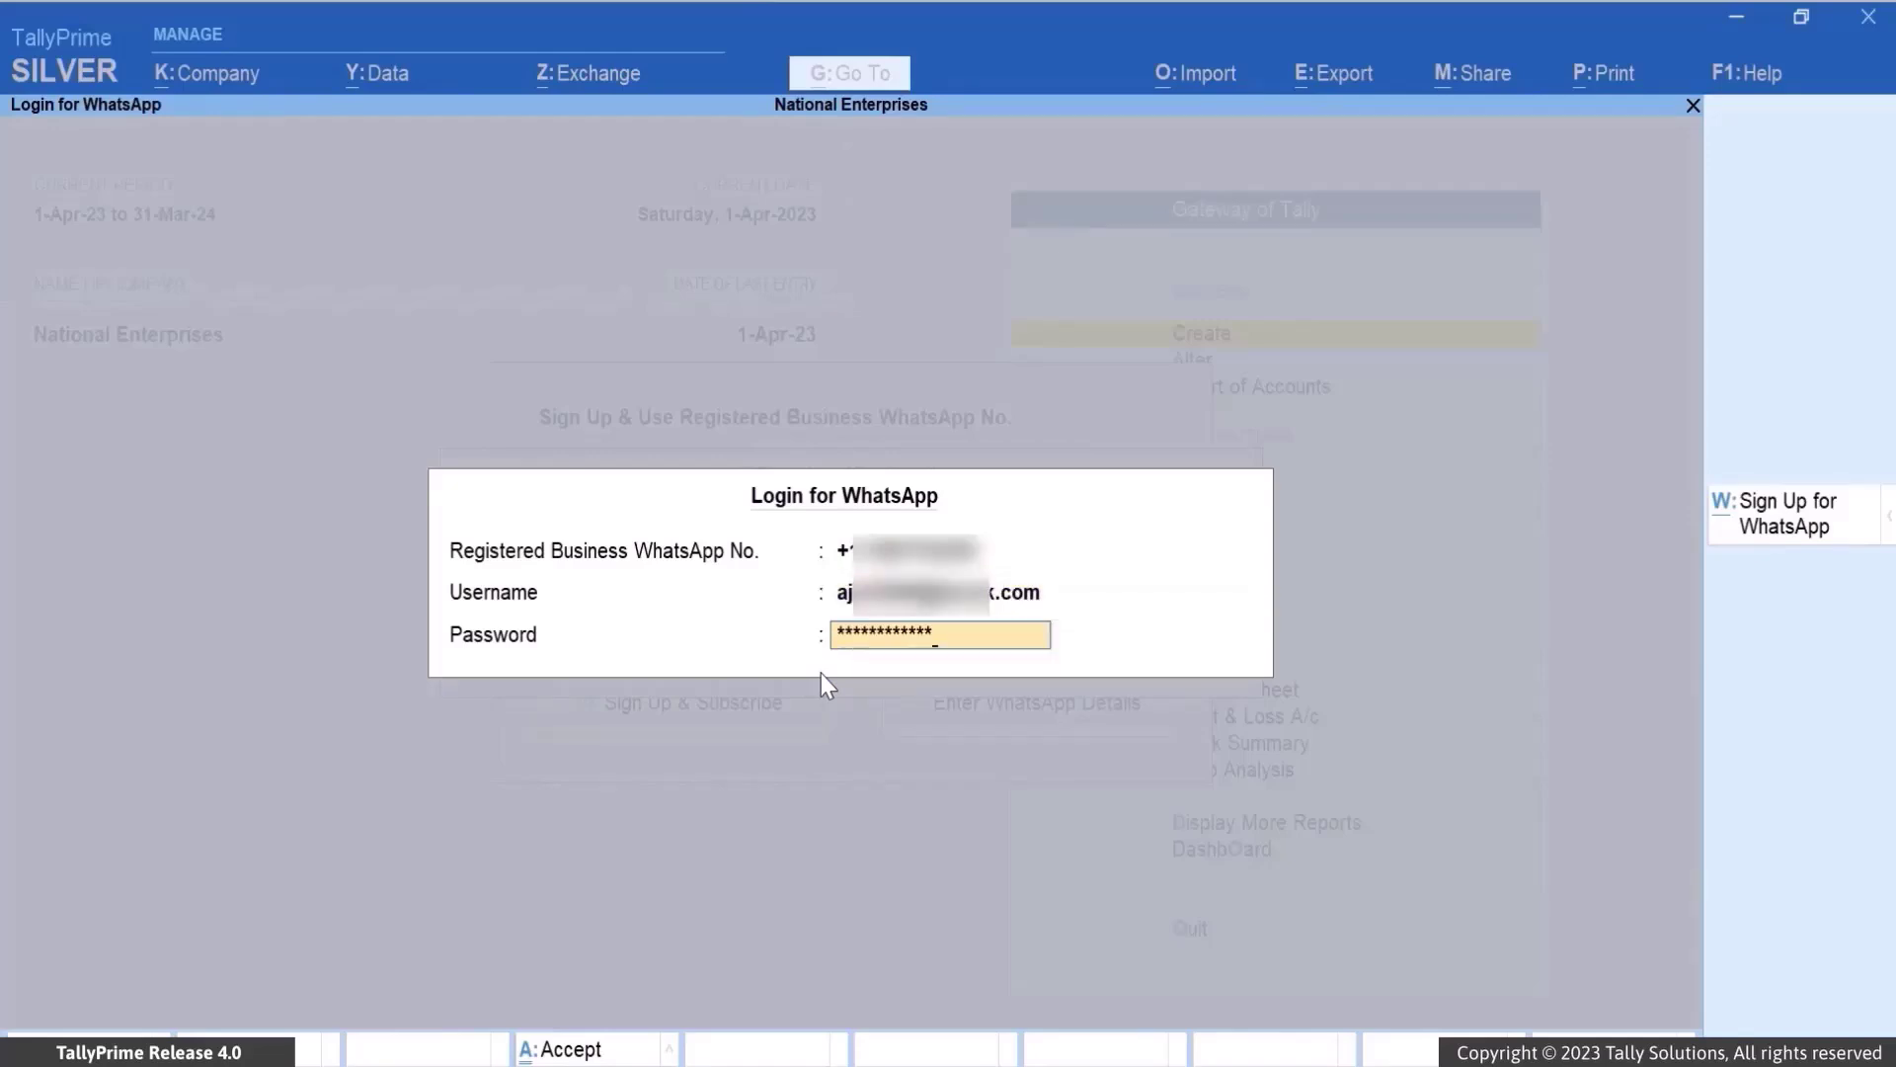
pyautogui.click(622, 1053)
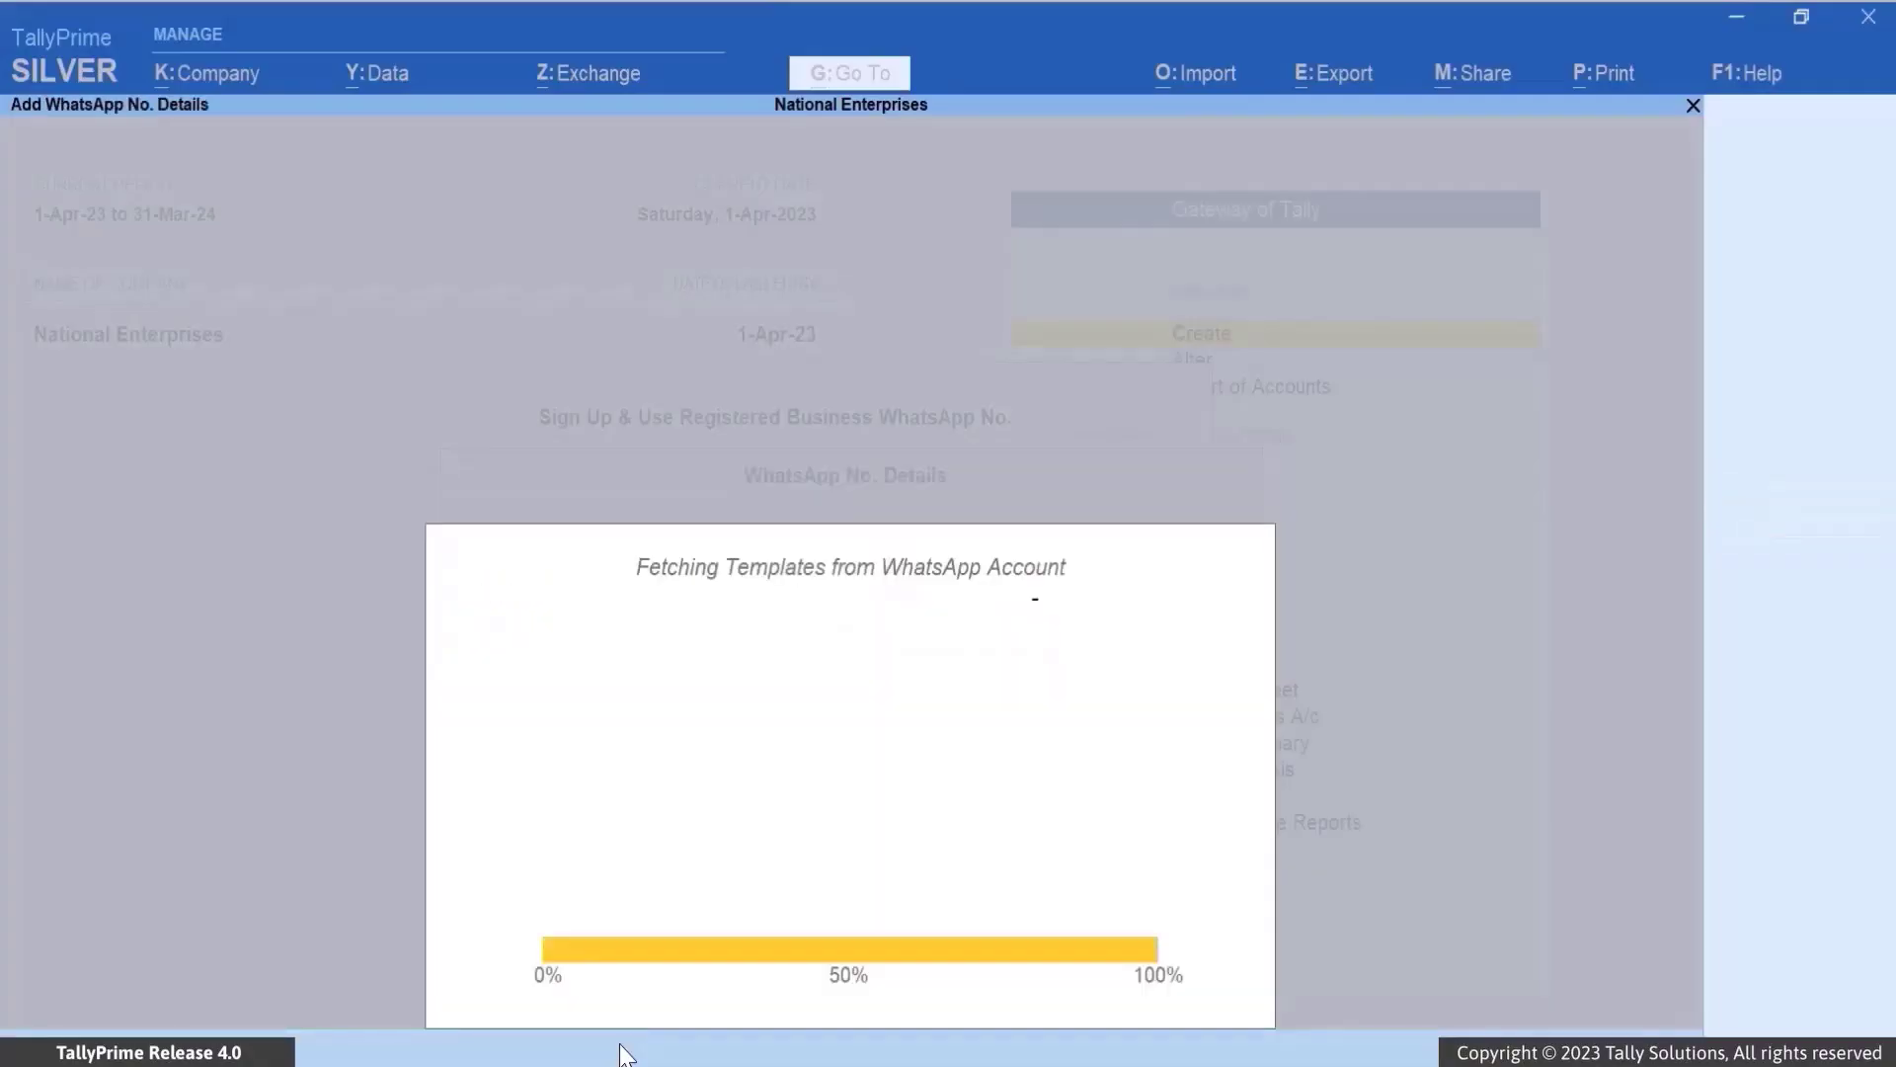
# Quit the empty WhatsApp number form, confirming with Y
pyautogui.press('Escape')
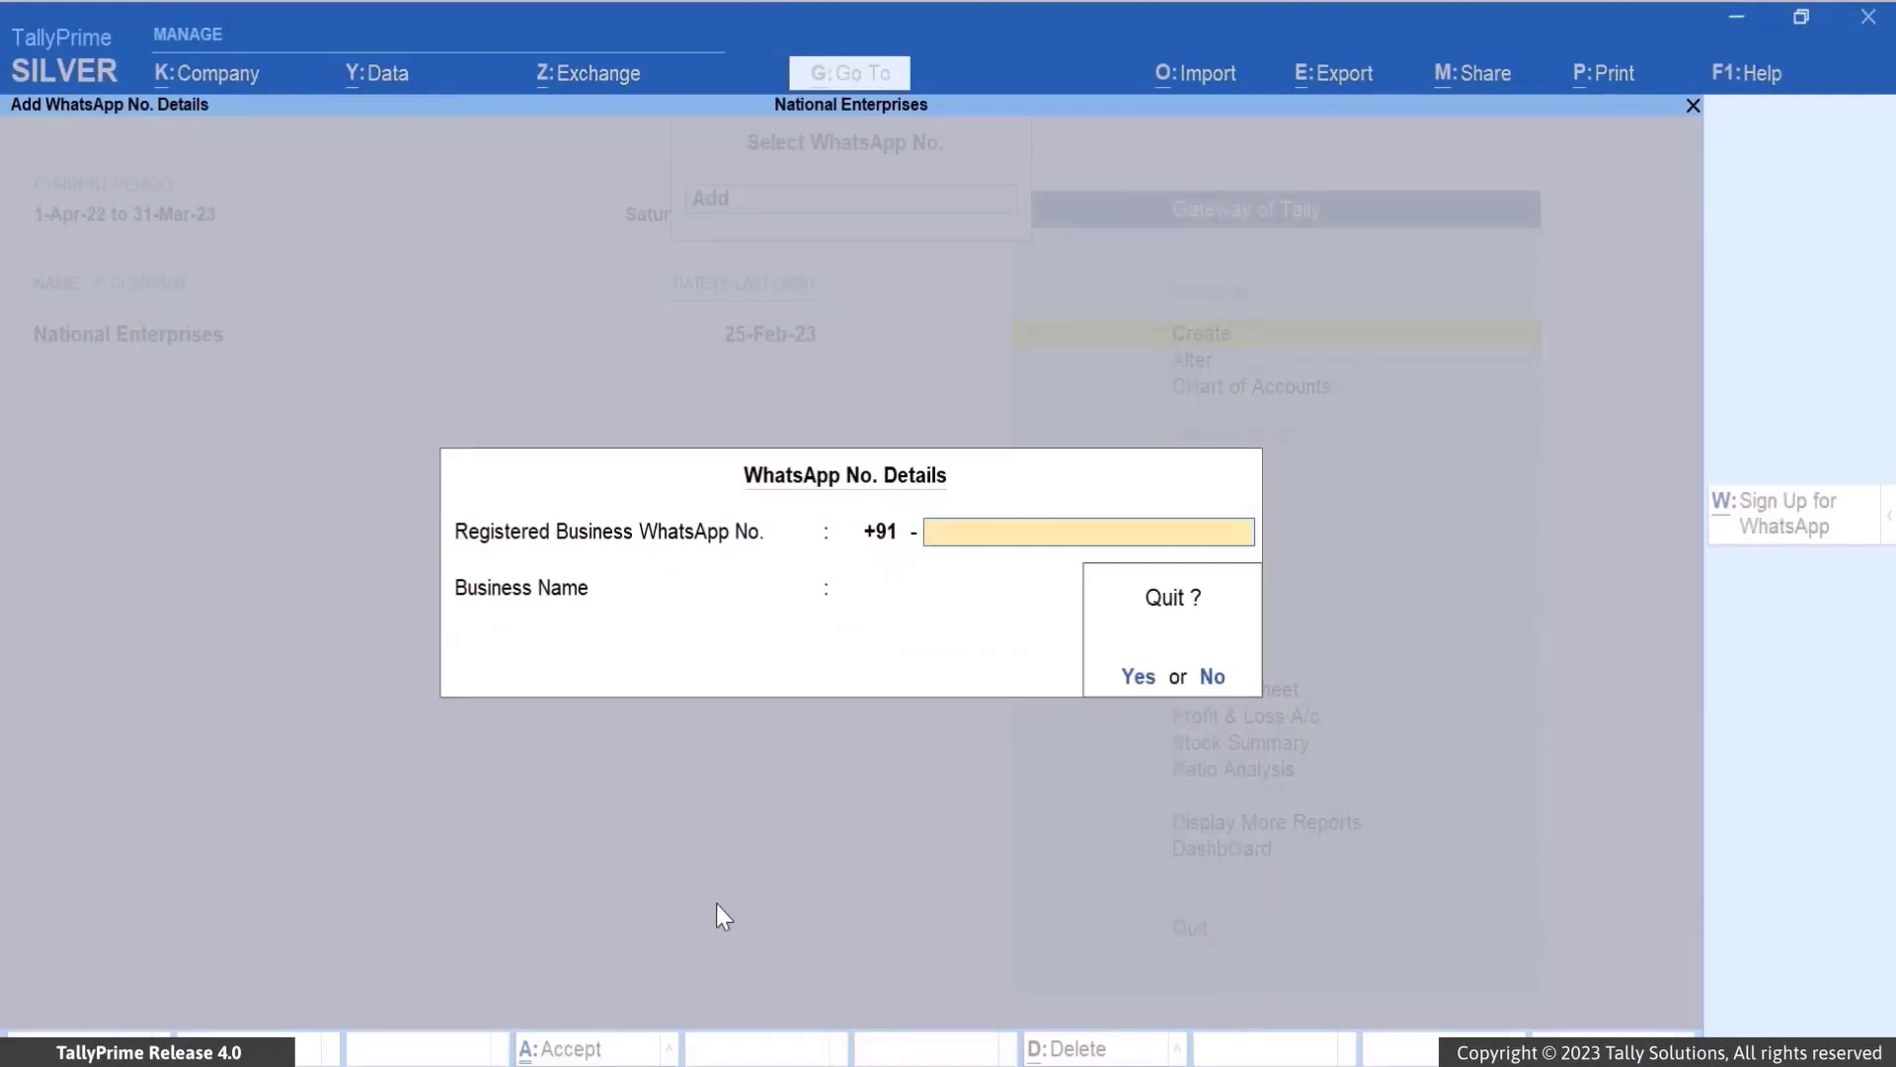
pyautogui.press('y')
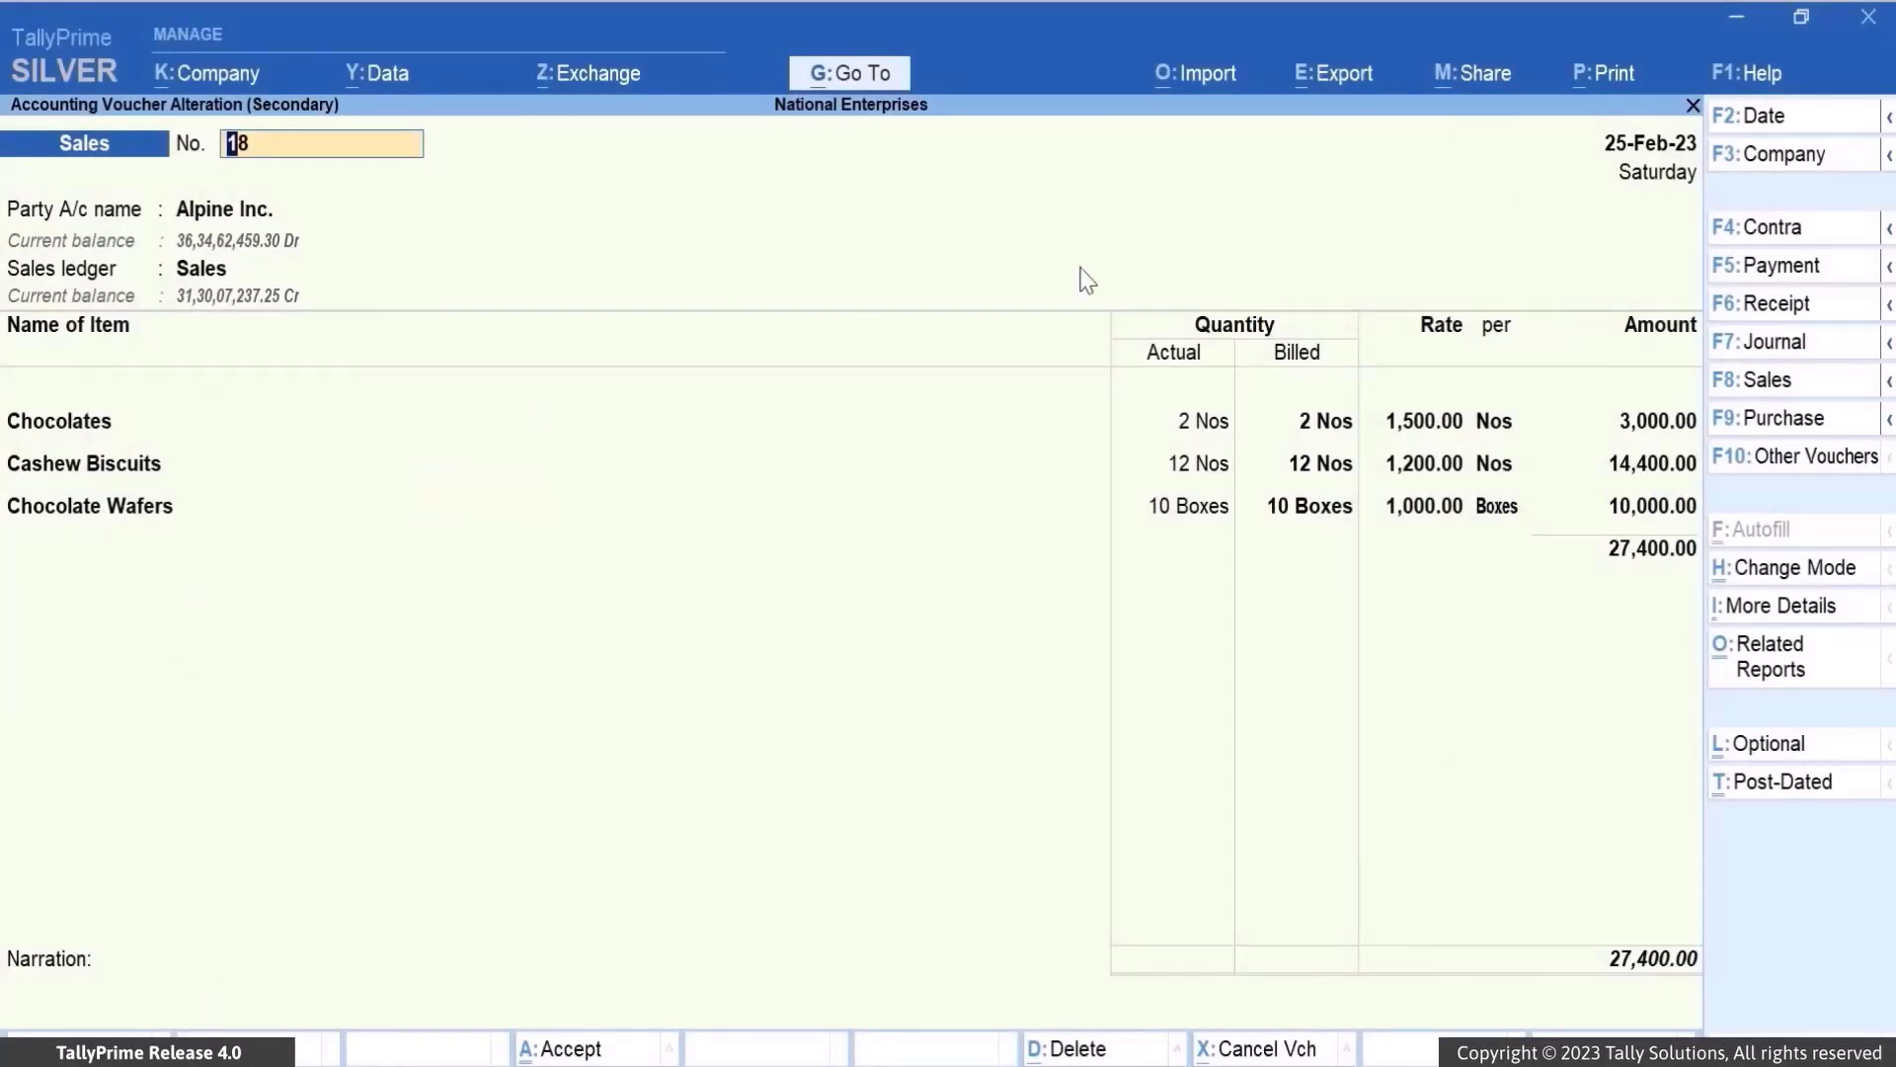
# Share sales voucher No. 18 through WhatsApp > Current to bring up the send form
pyautogui.hotkey('alt', 'm')
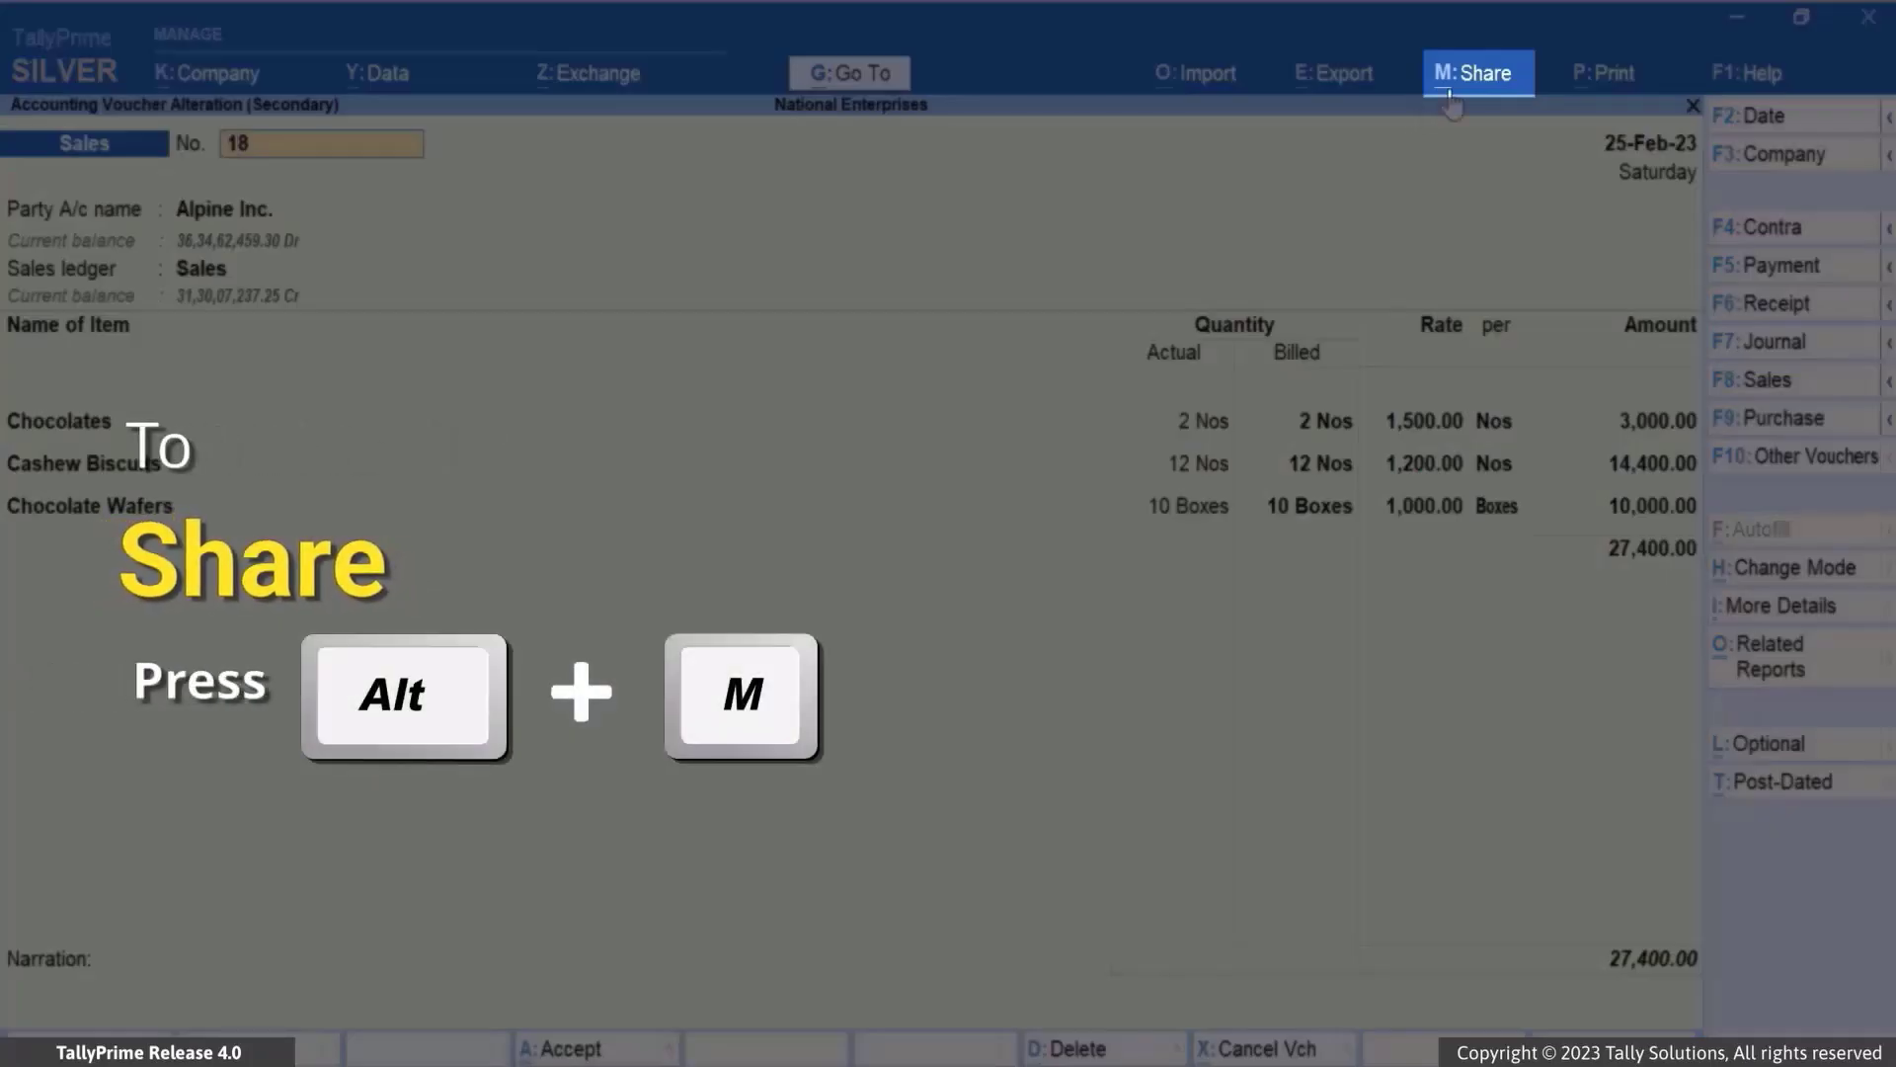
pyautogui.click(1471, 80)
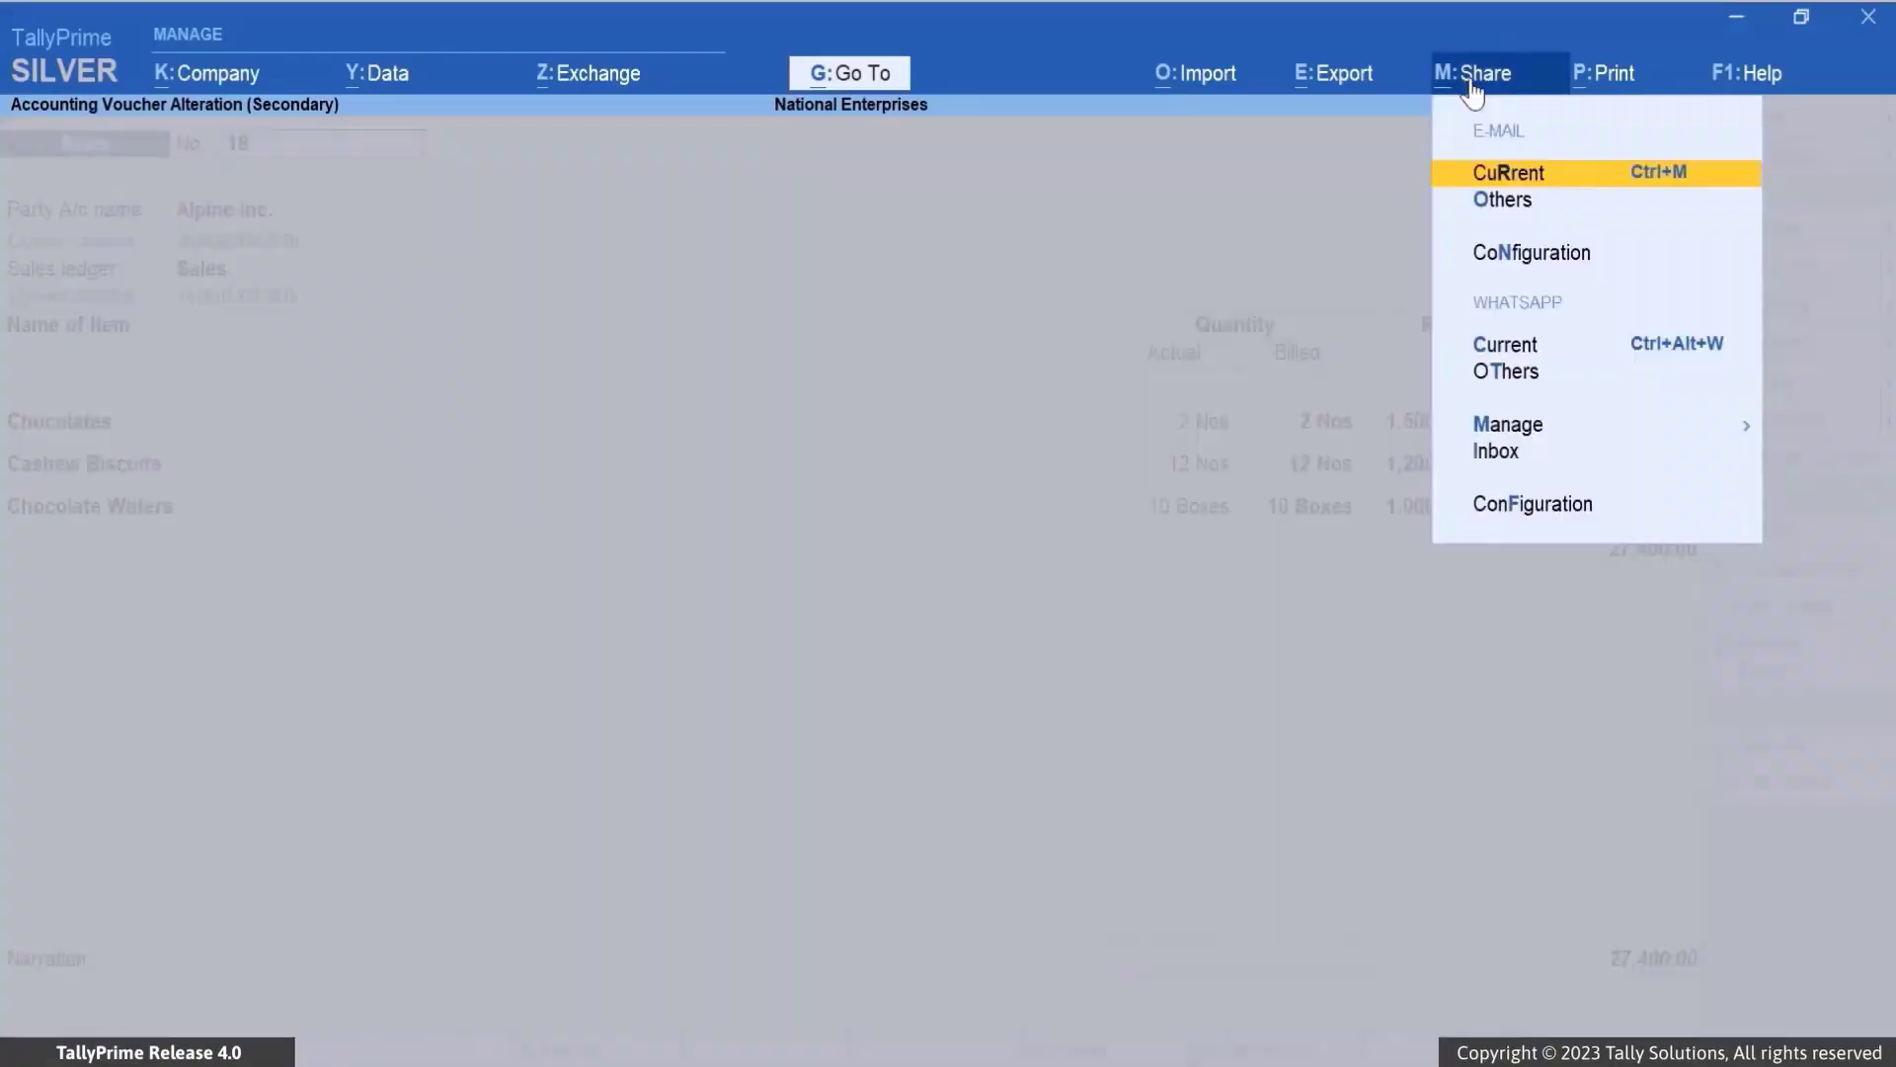
pyautogui.click(1529, 348)
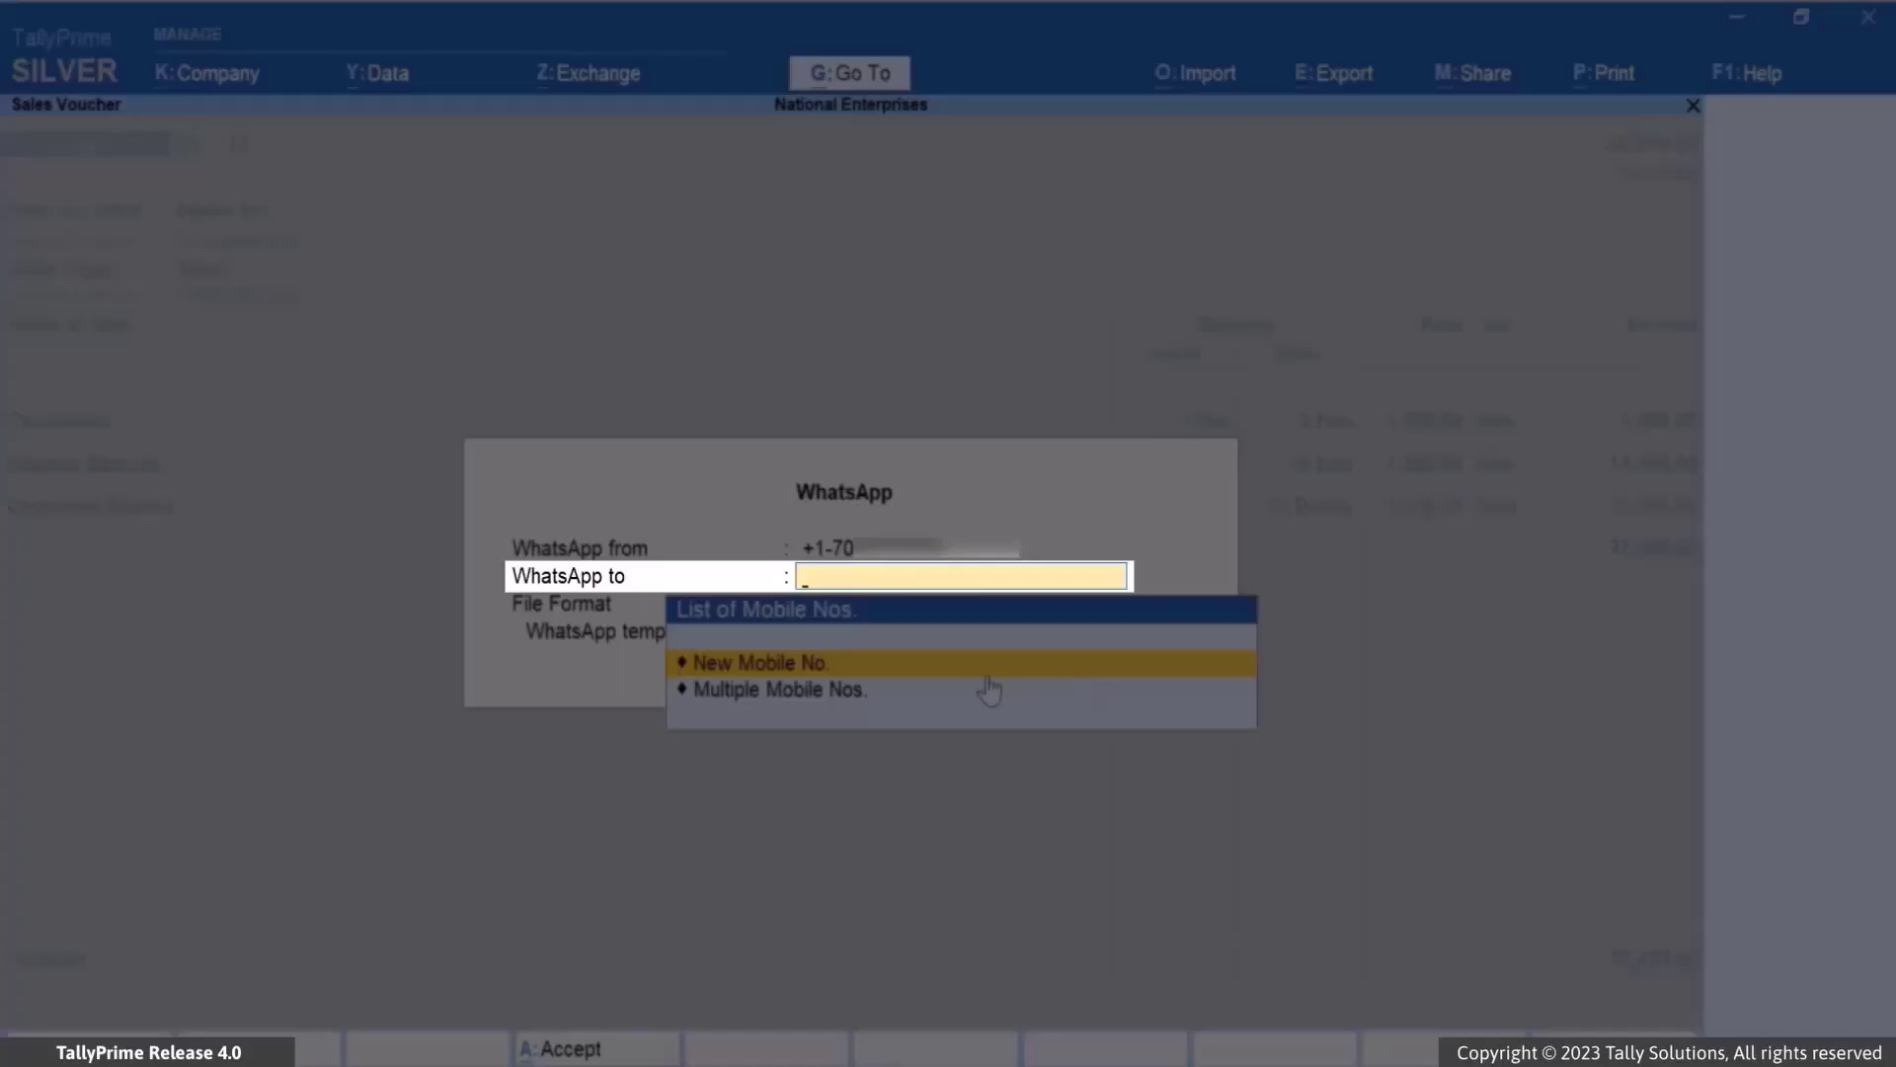
# Address the voucher to a new recipient mobile number and accept the PDF Common Template for Vouchers
pyautogui.click(987, 675)
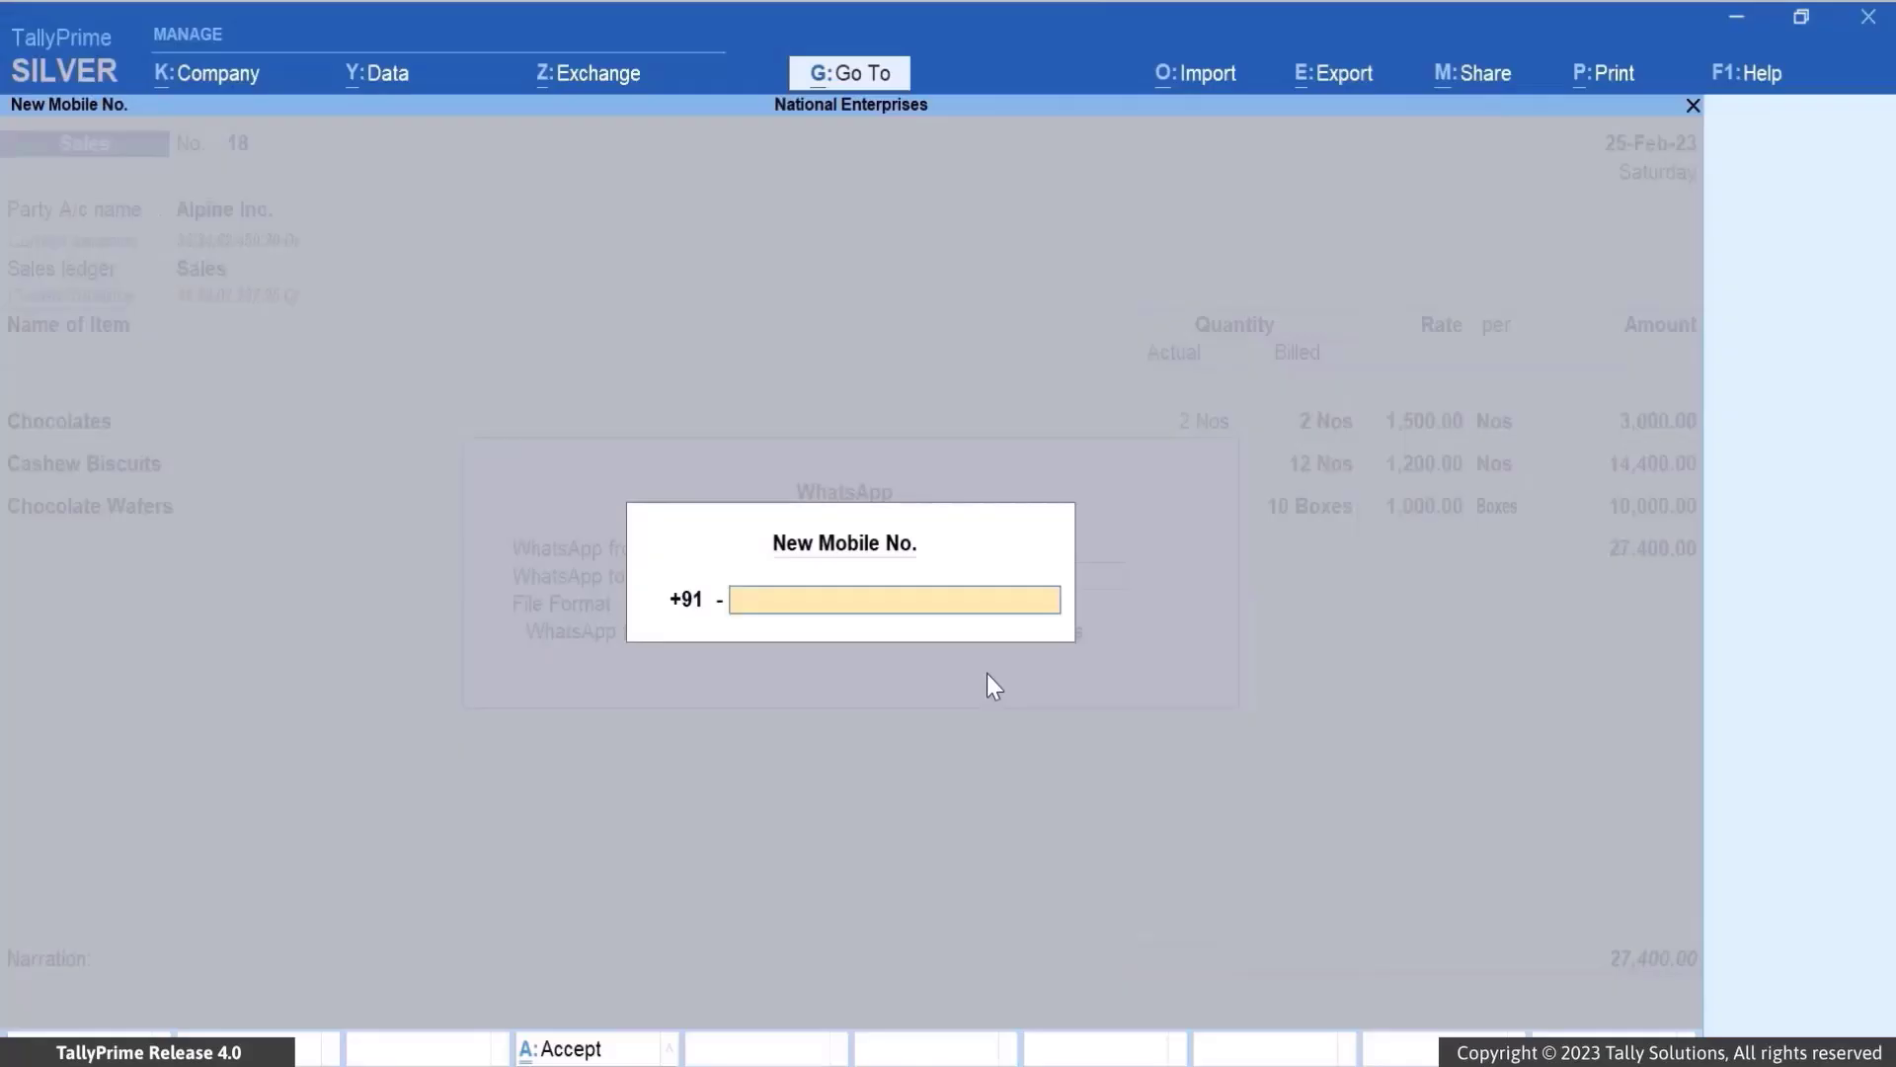
pyautogui.write('98')
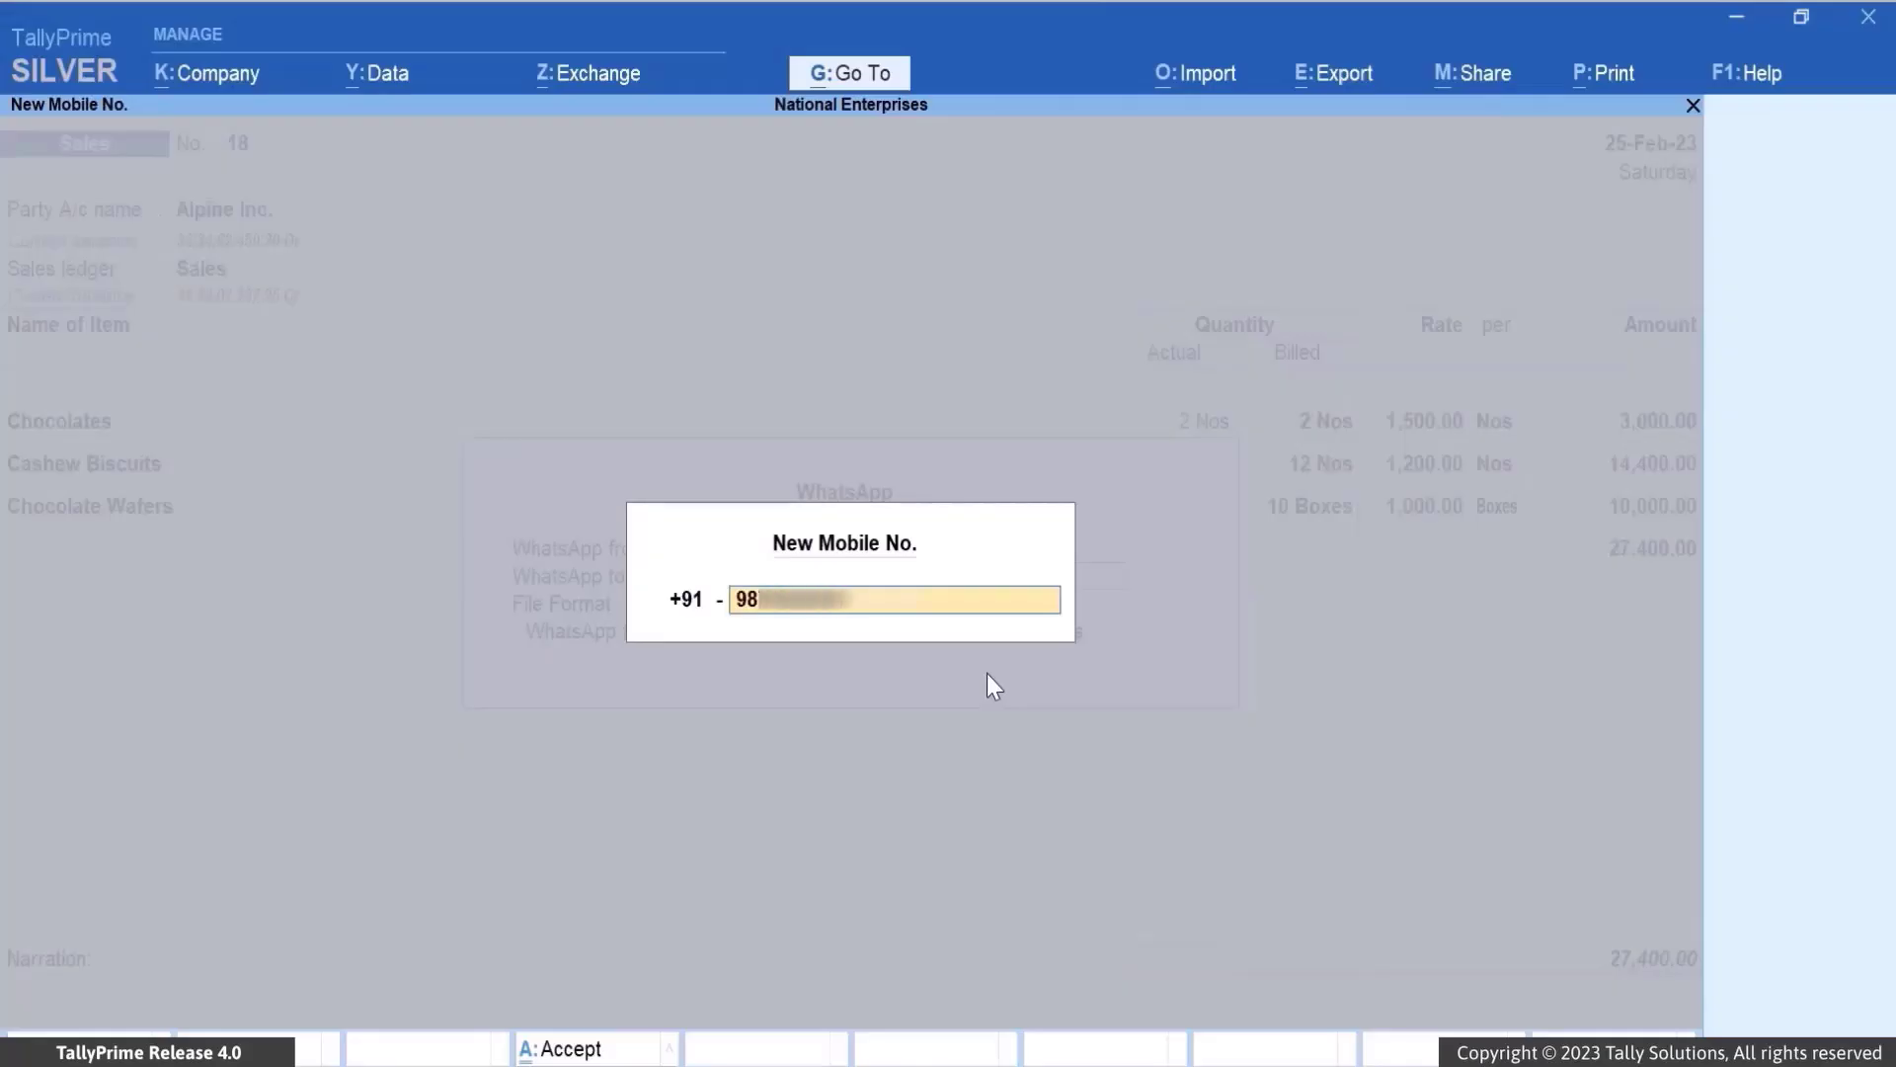
pyautogui.press('Return')
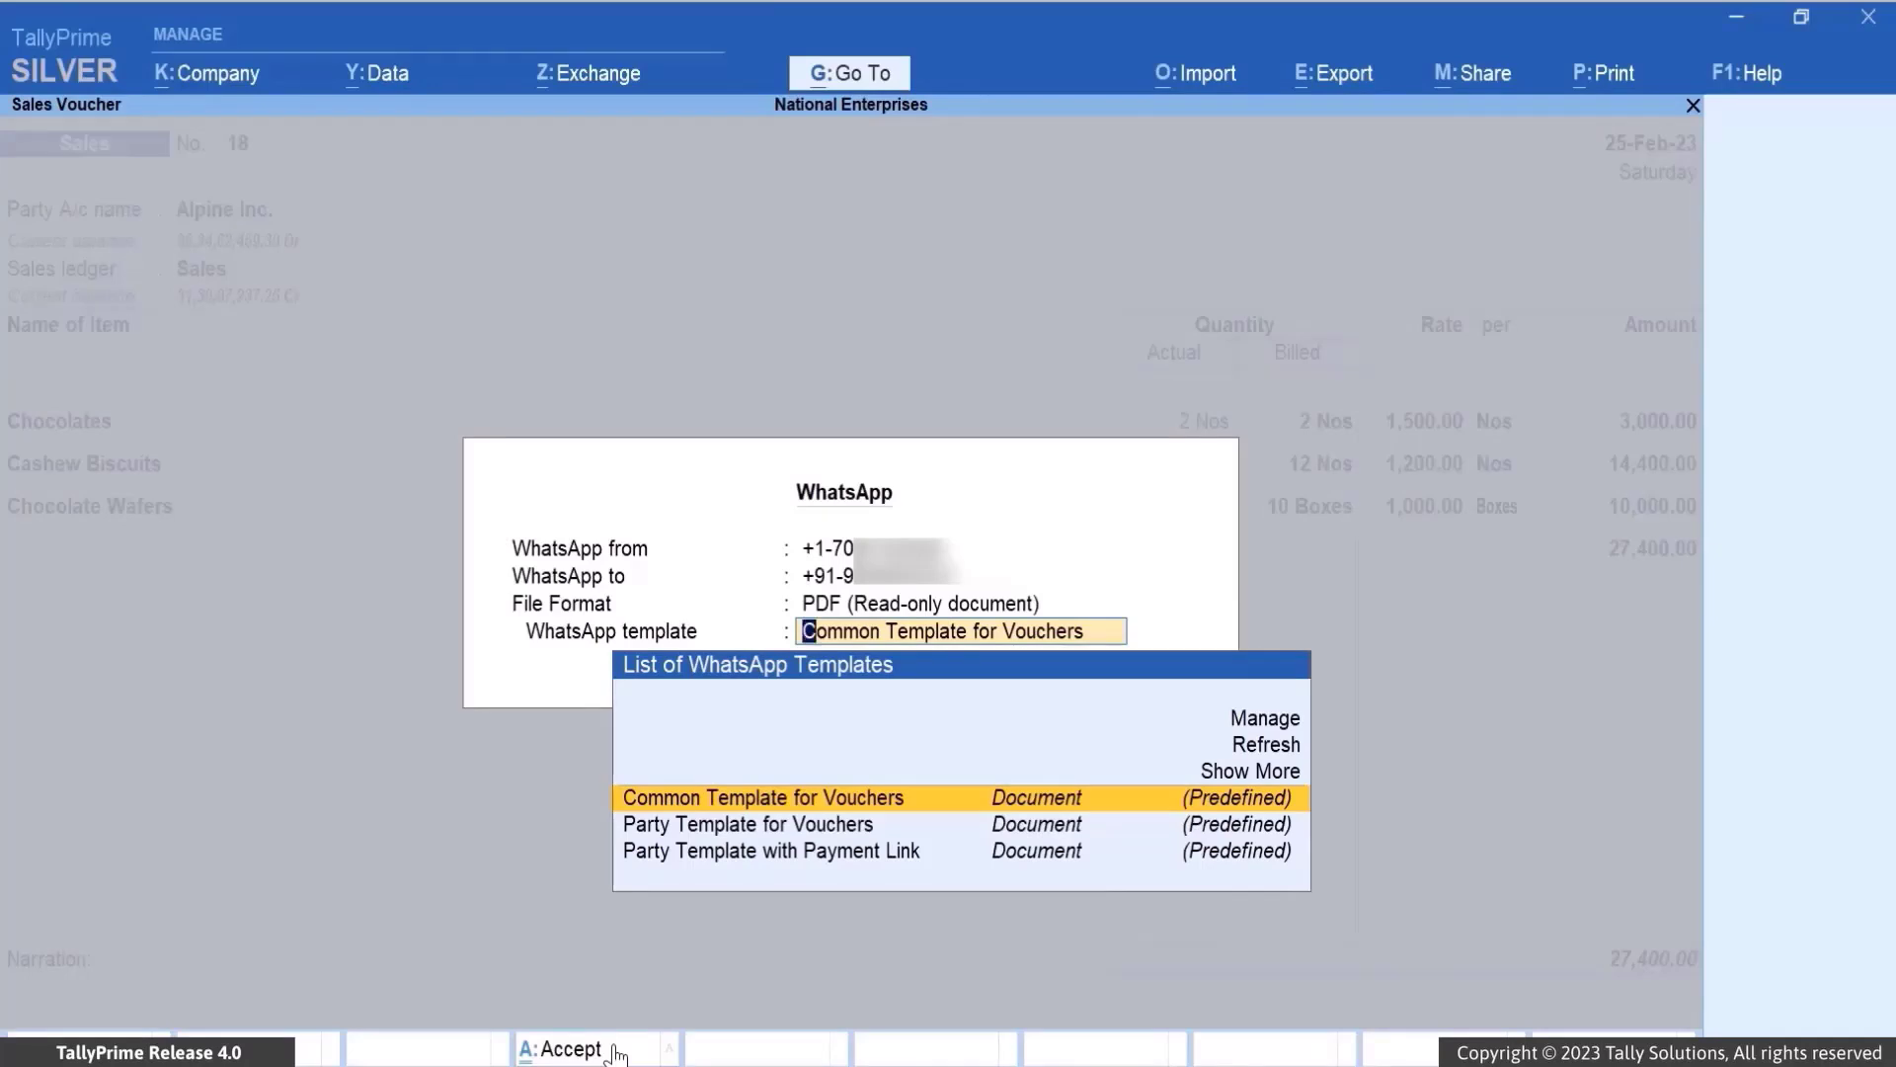
pyautogui.click(617, 1055)
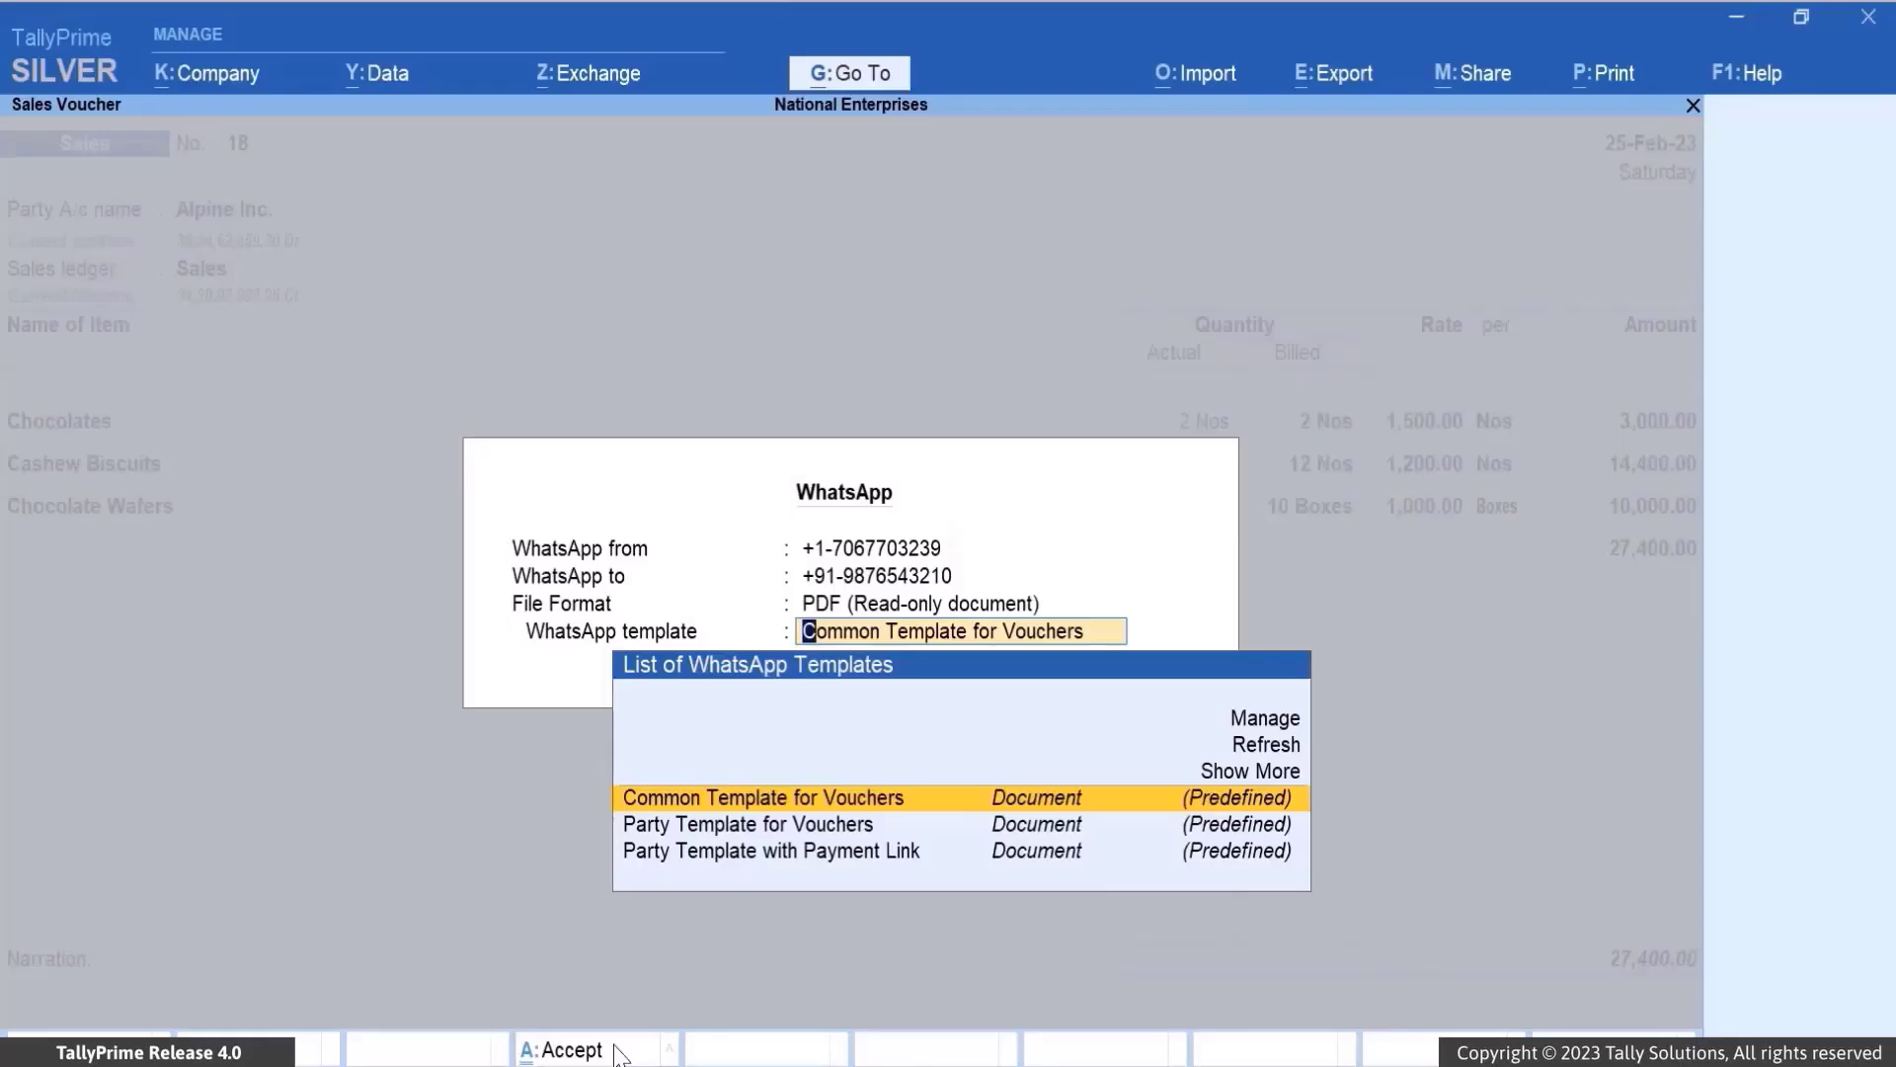
pyautogui.click(616, 1055)
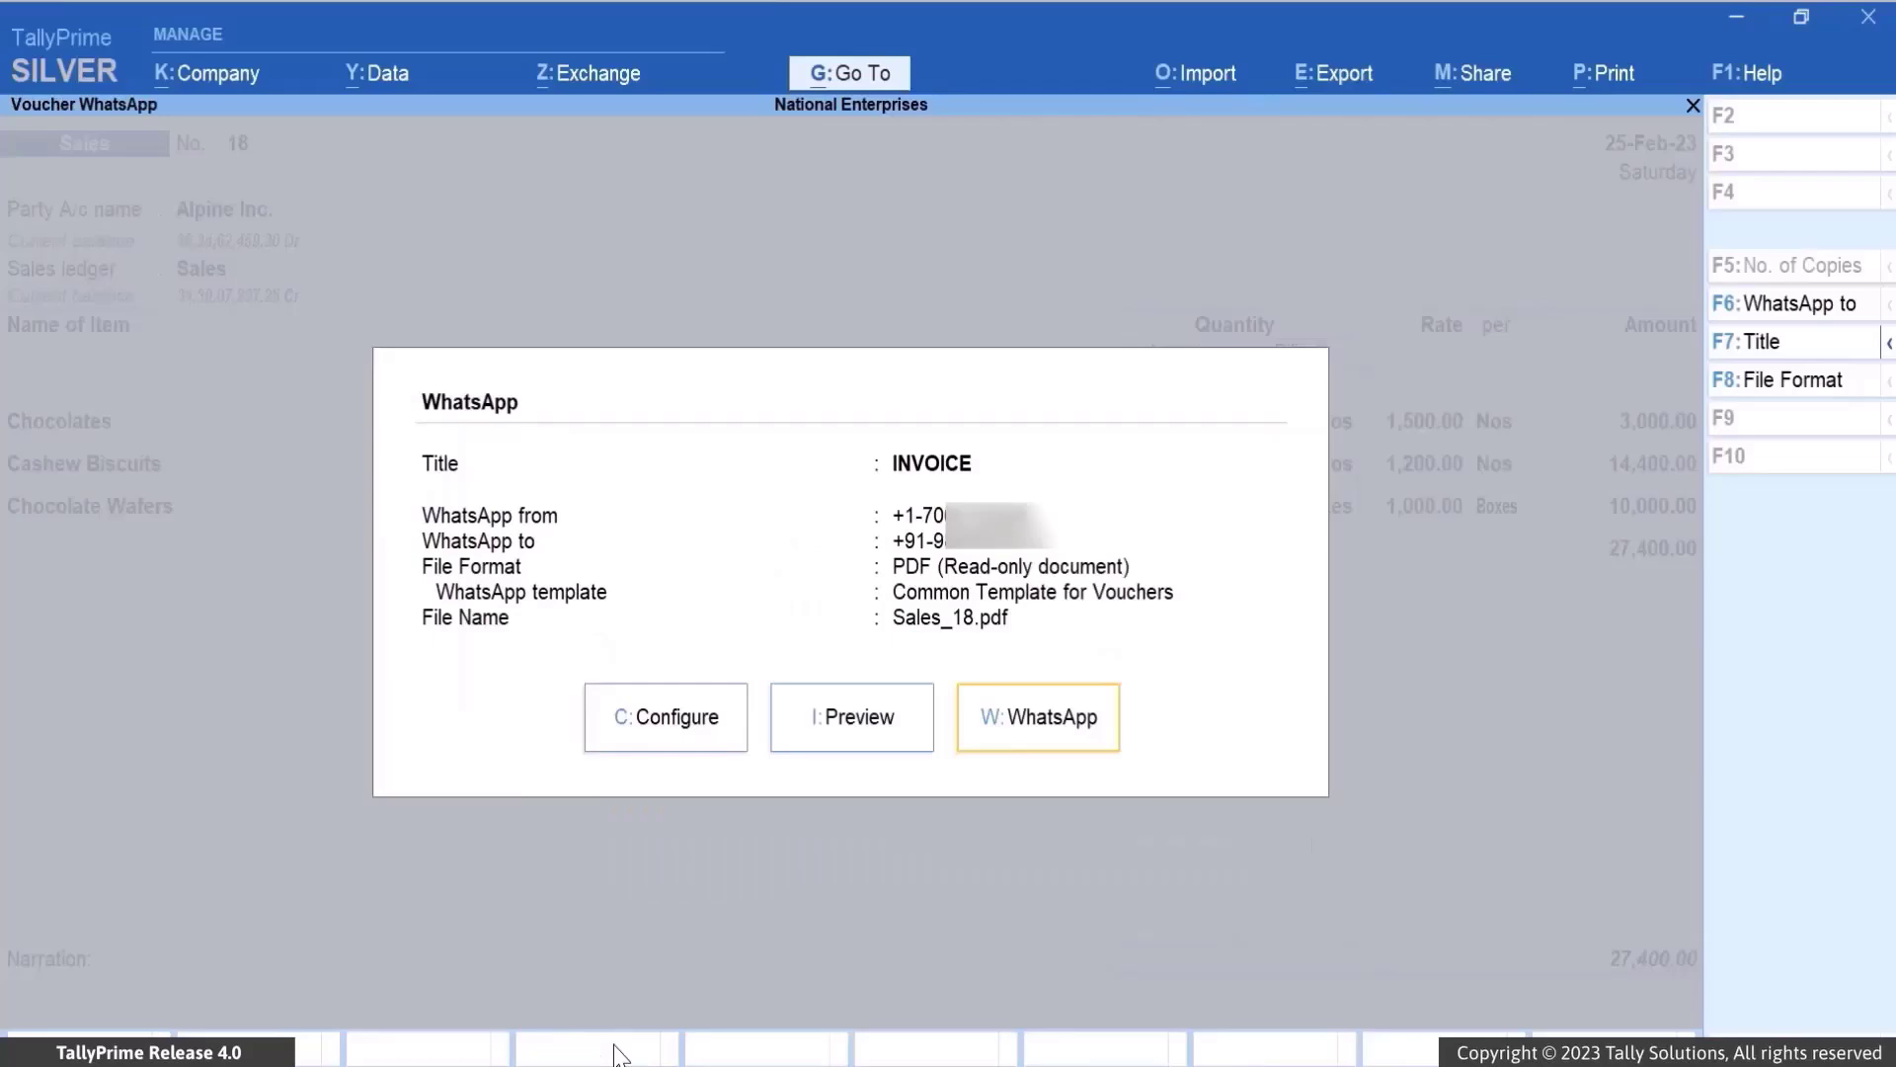
# Preview the voucher's WhatsApp message, then send it
pyautogui.click(829, 741)
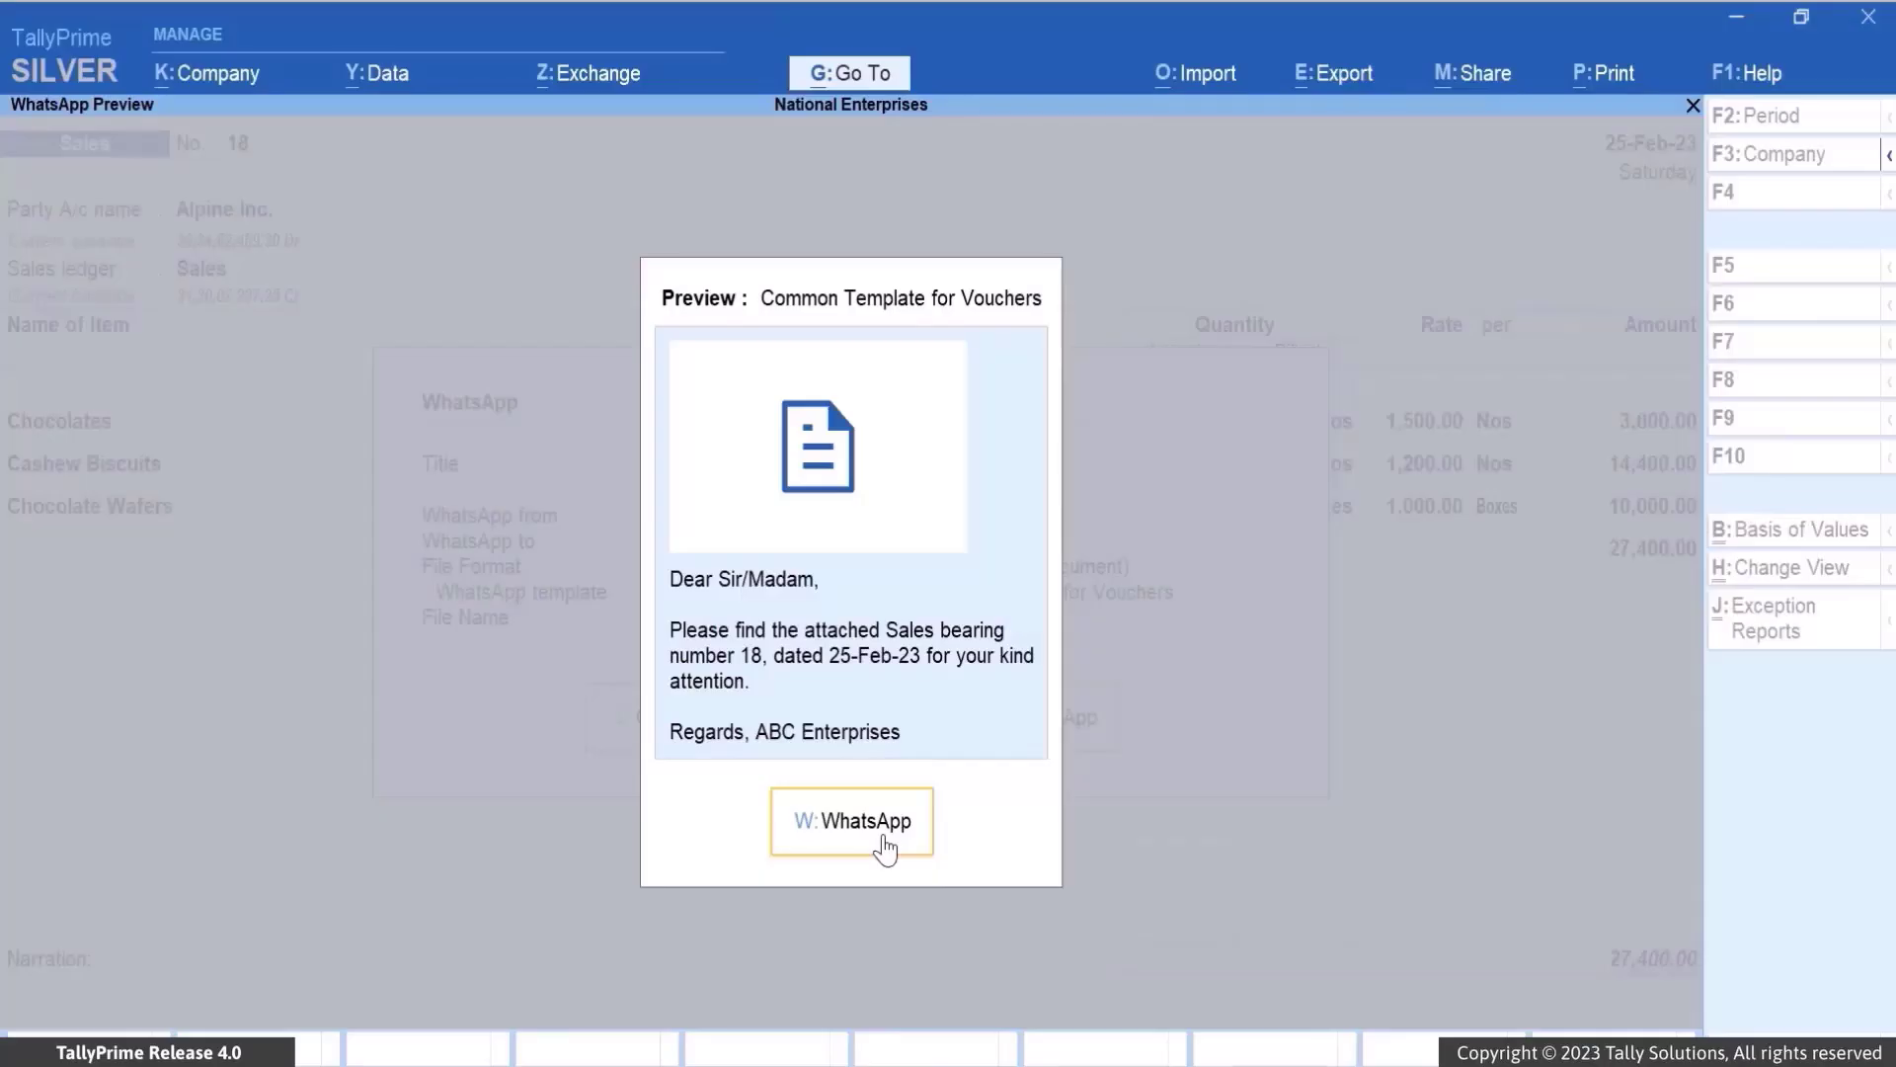
pyautogui.click(884, 848)
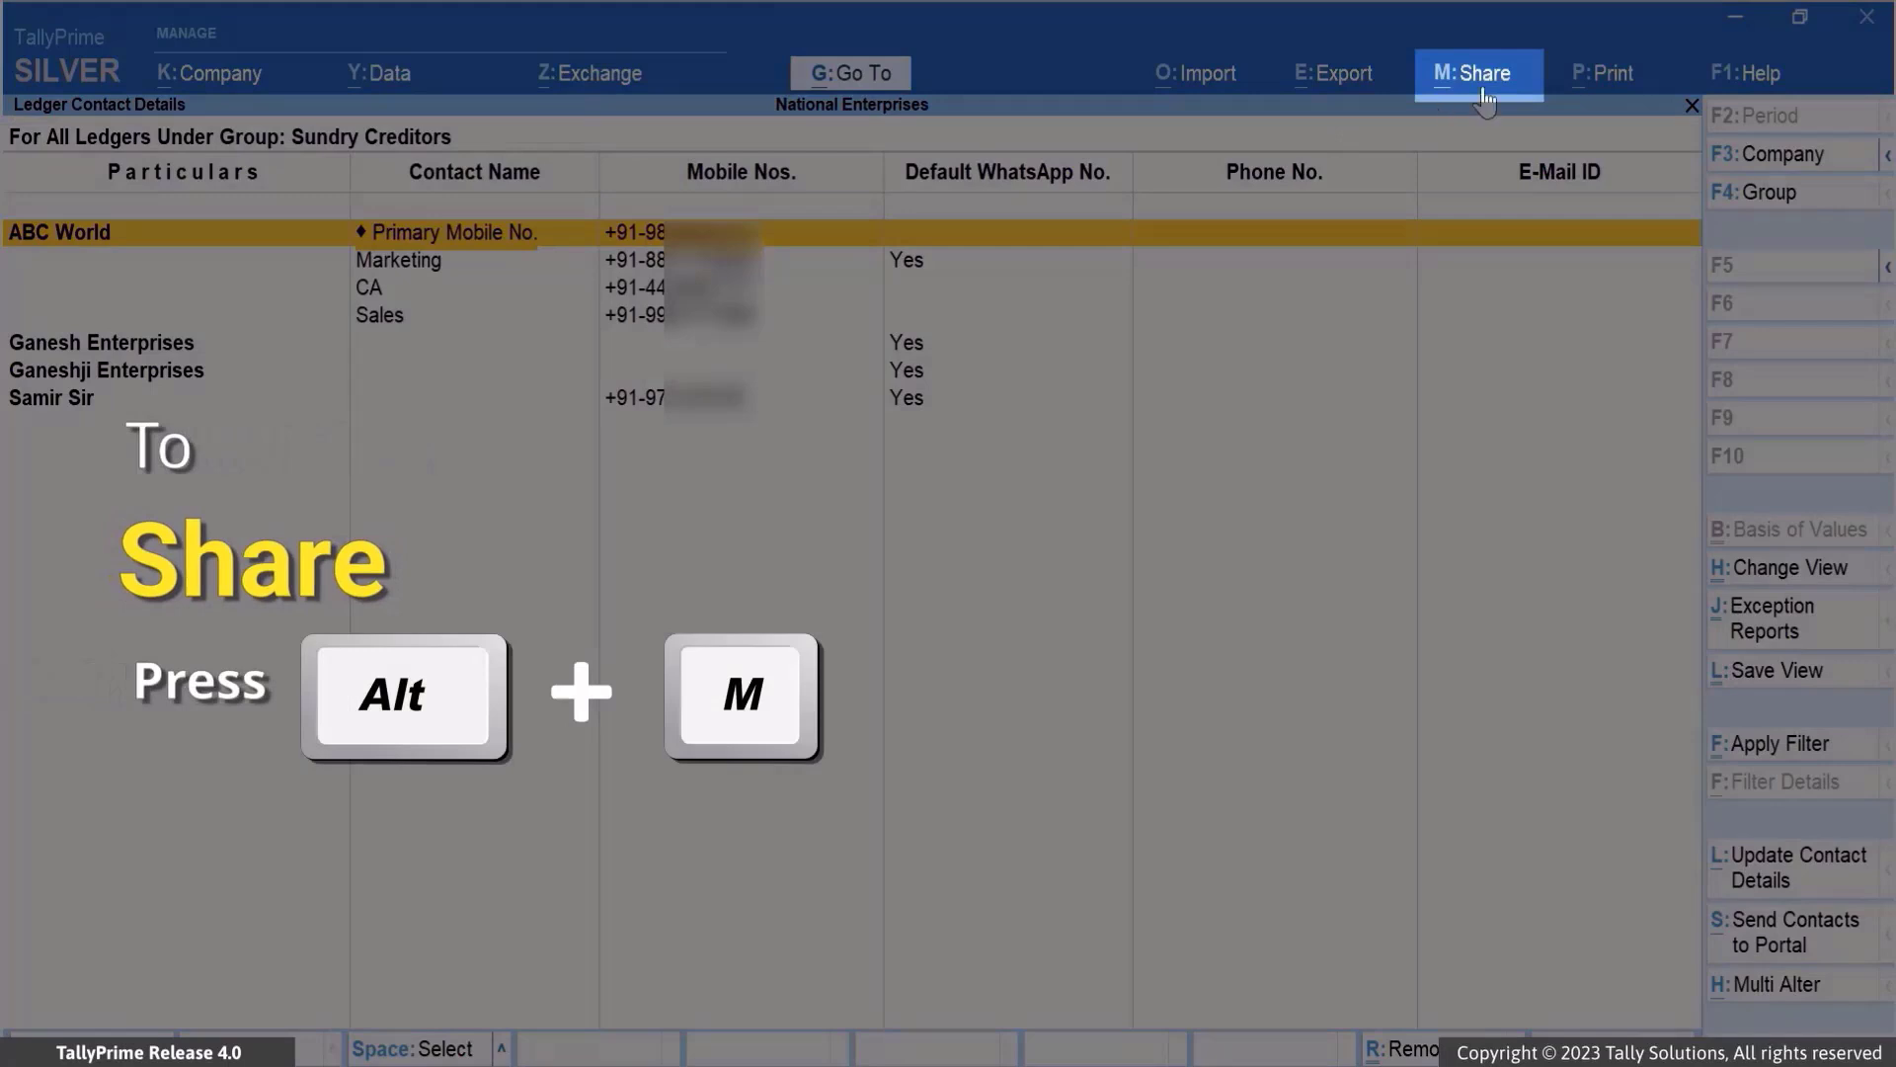
# Share the Ledger Contact Details report via WhatsApp > Current to a new recipient mobile number
pyautogui.click(1496, 87)
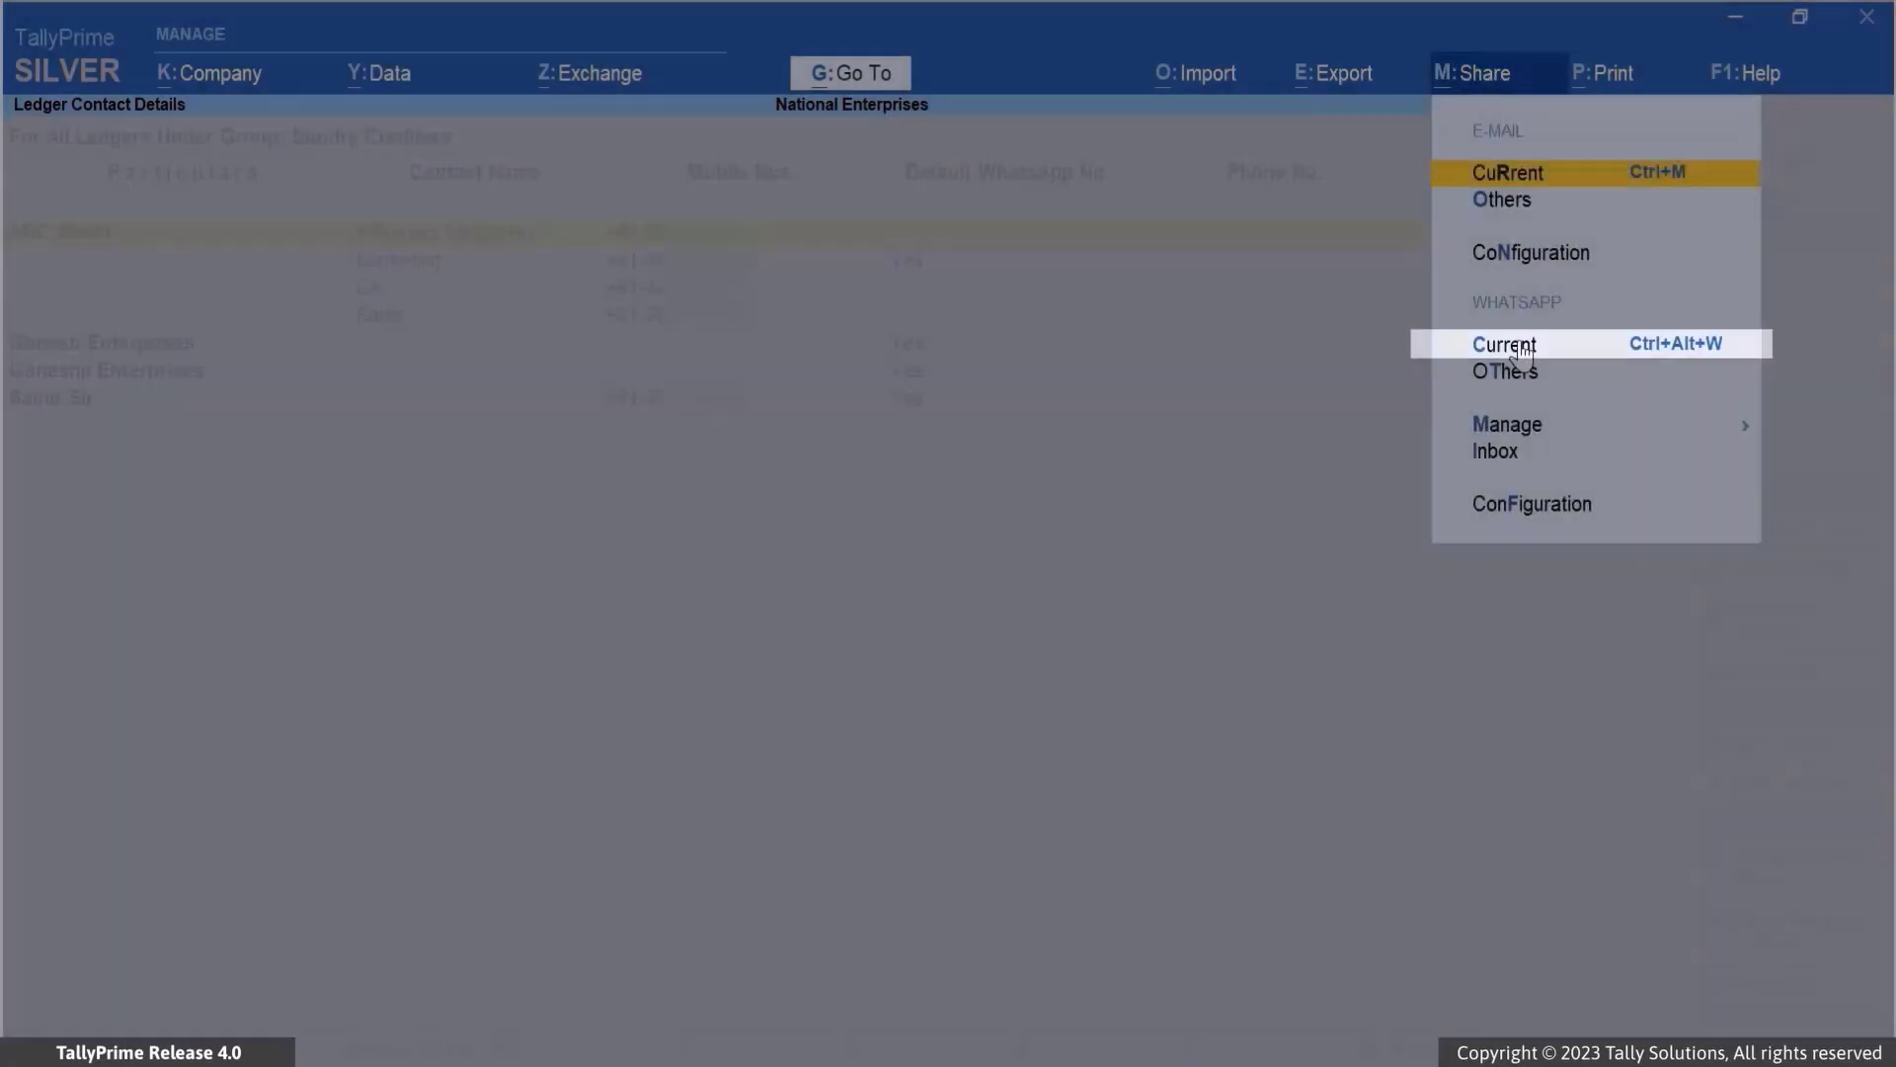
pyautogui.click(1521, 352)
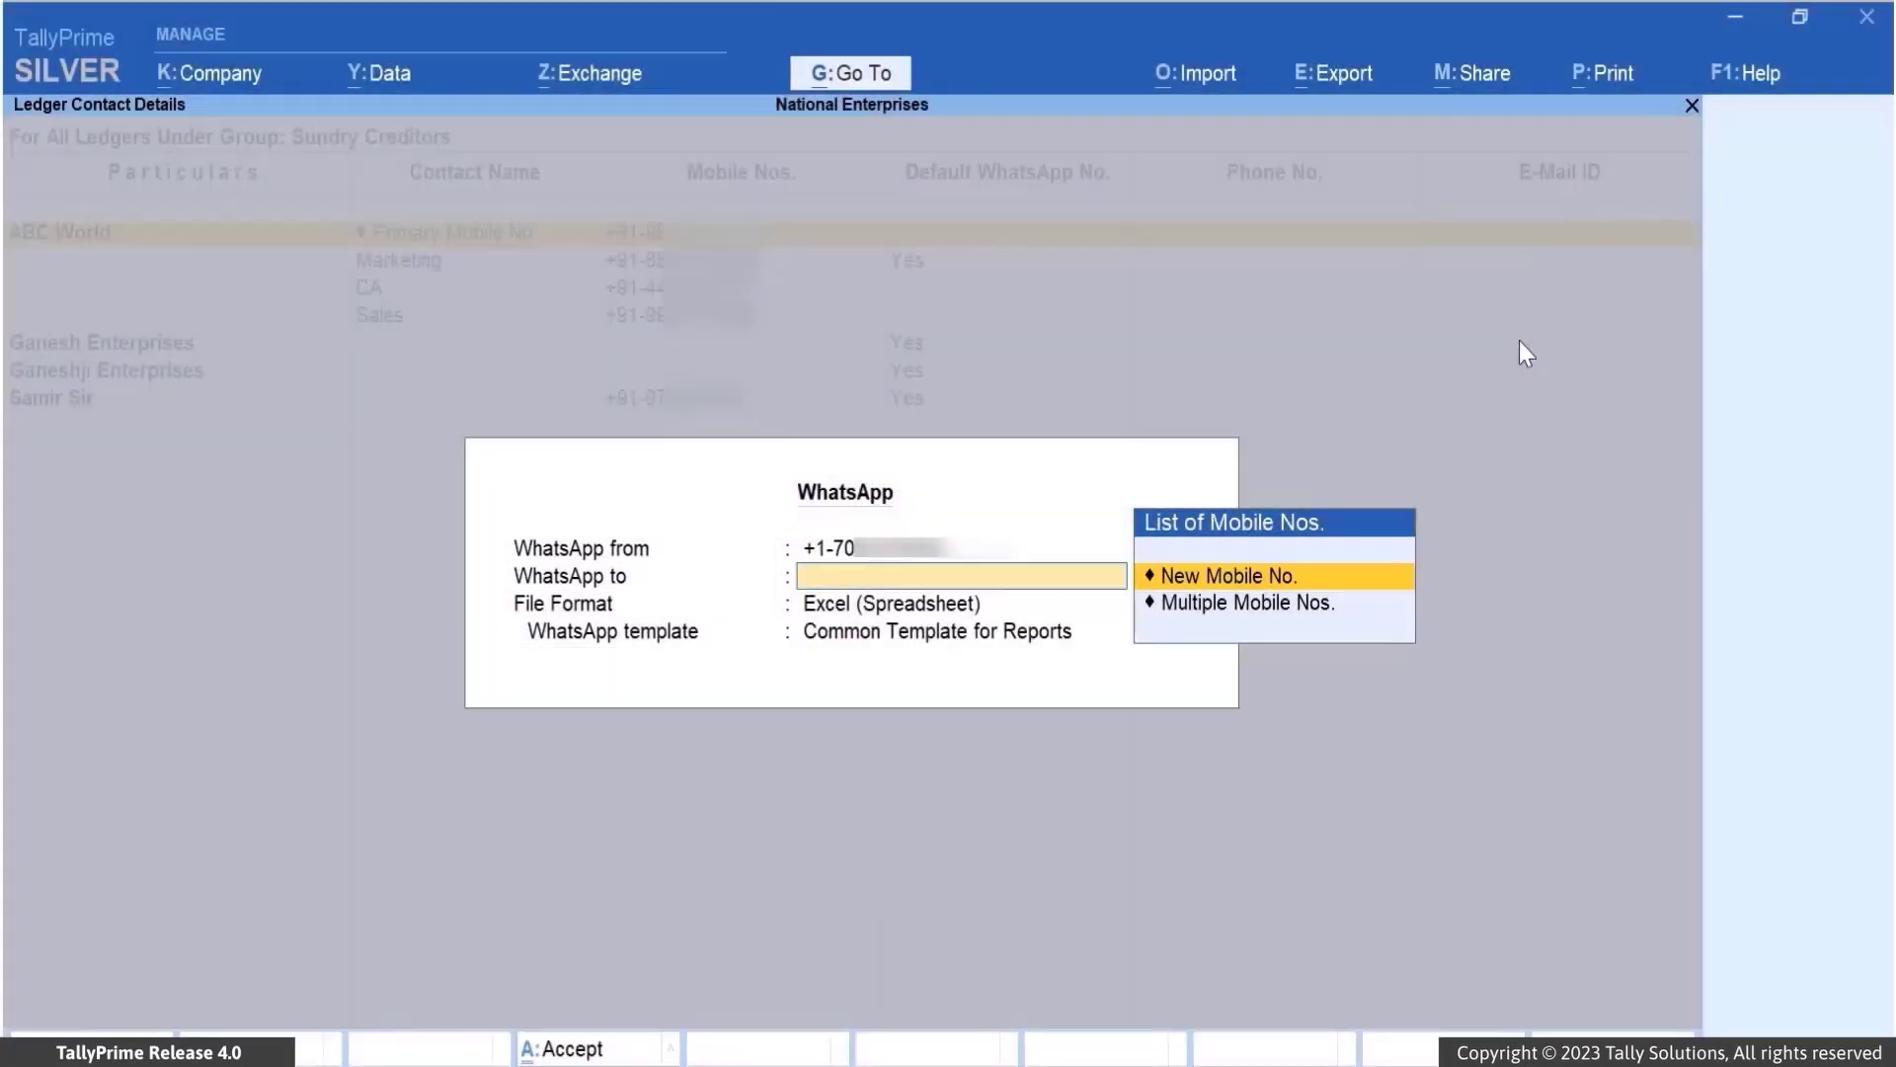
pyautogui.click(1337, 577)
pyautogui.write('98')
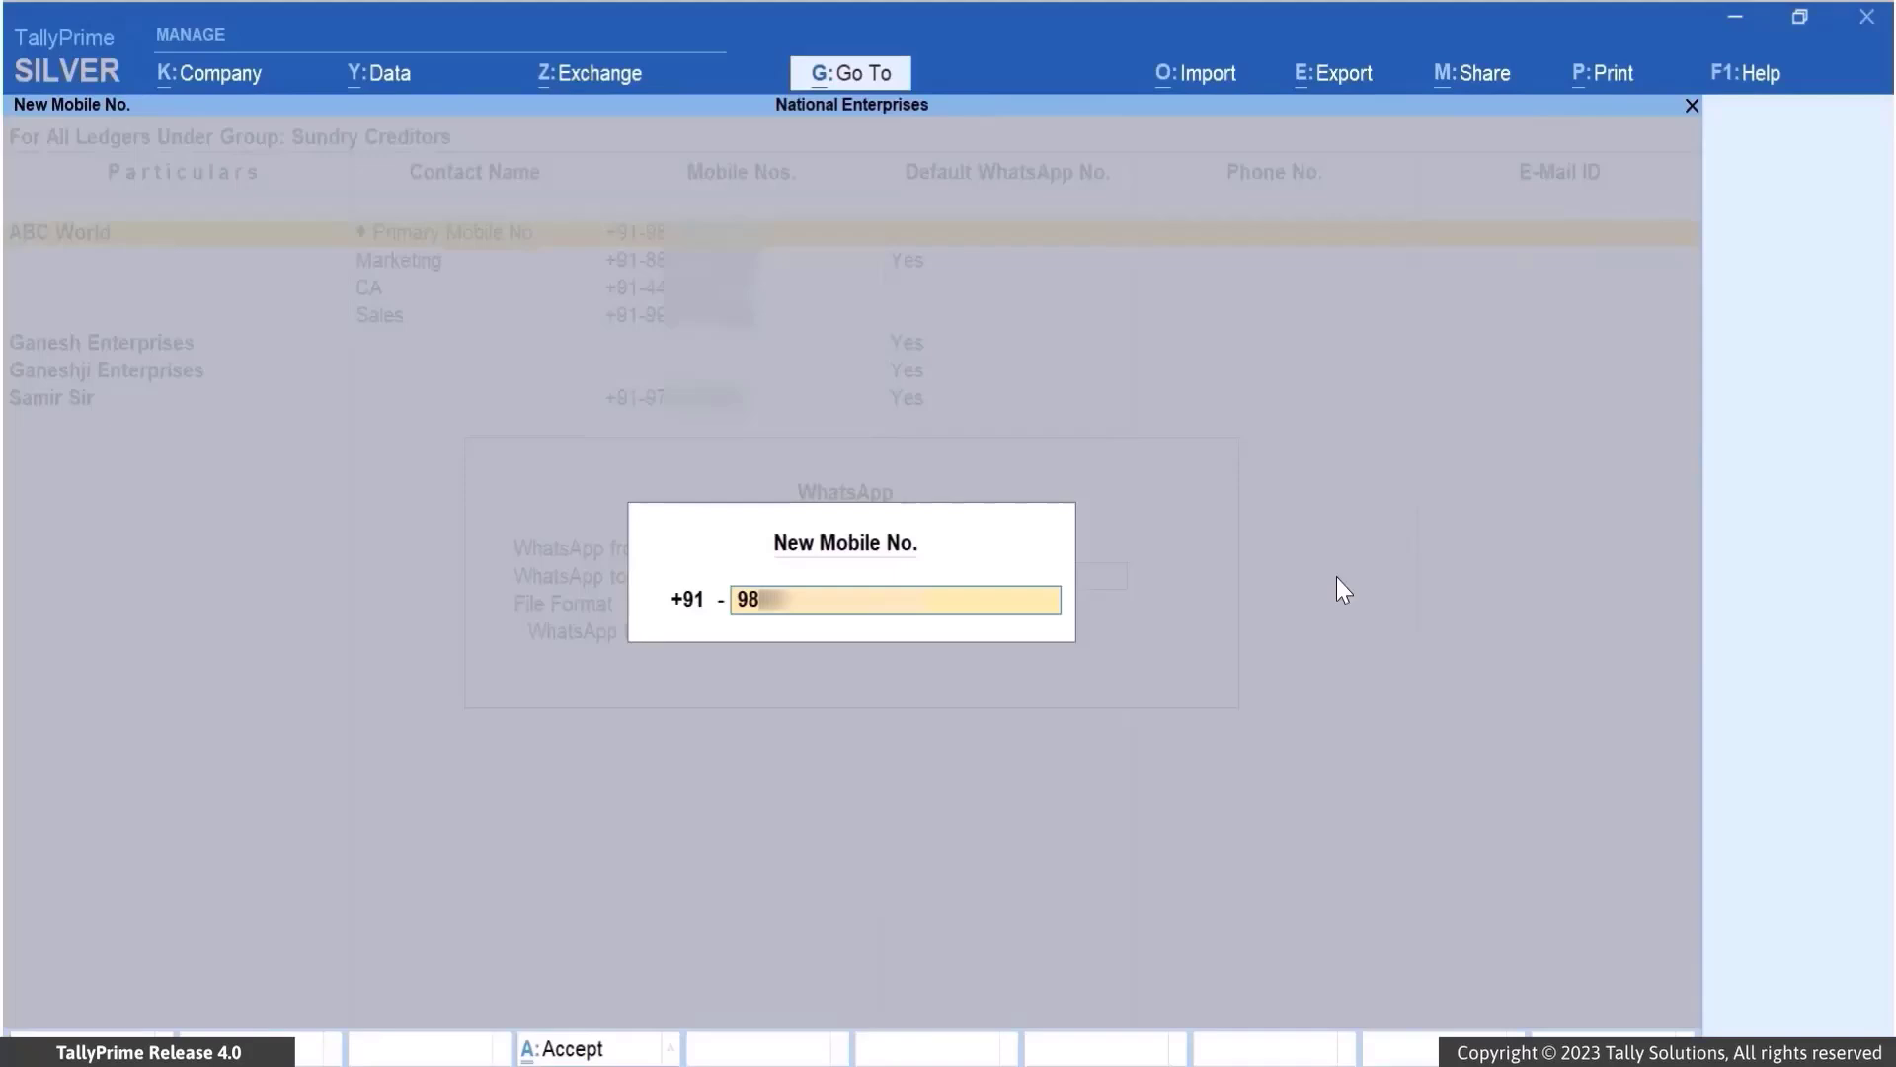
pyautogui.press('Return')
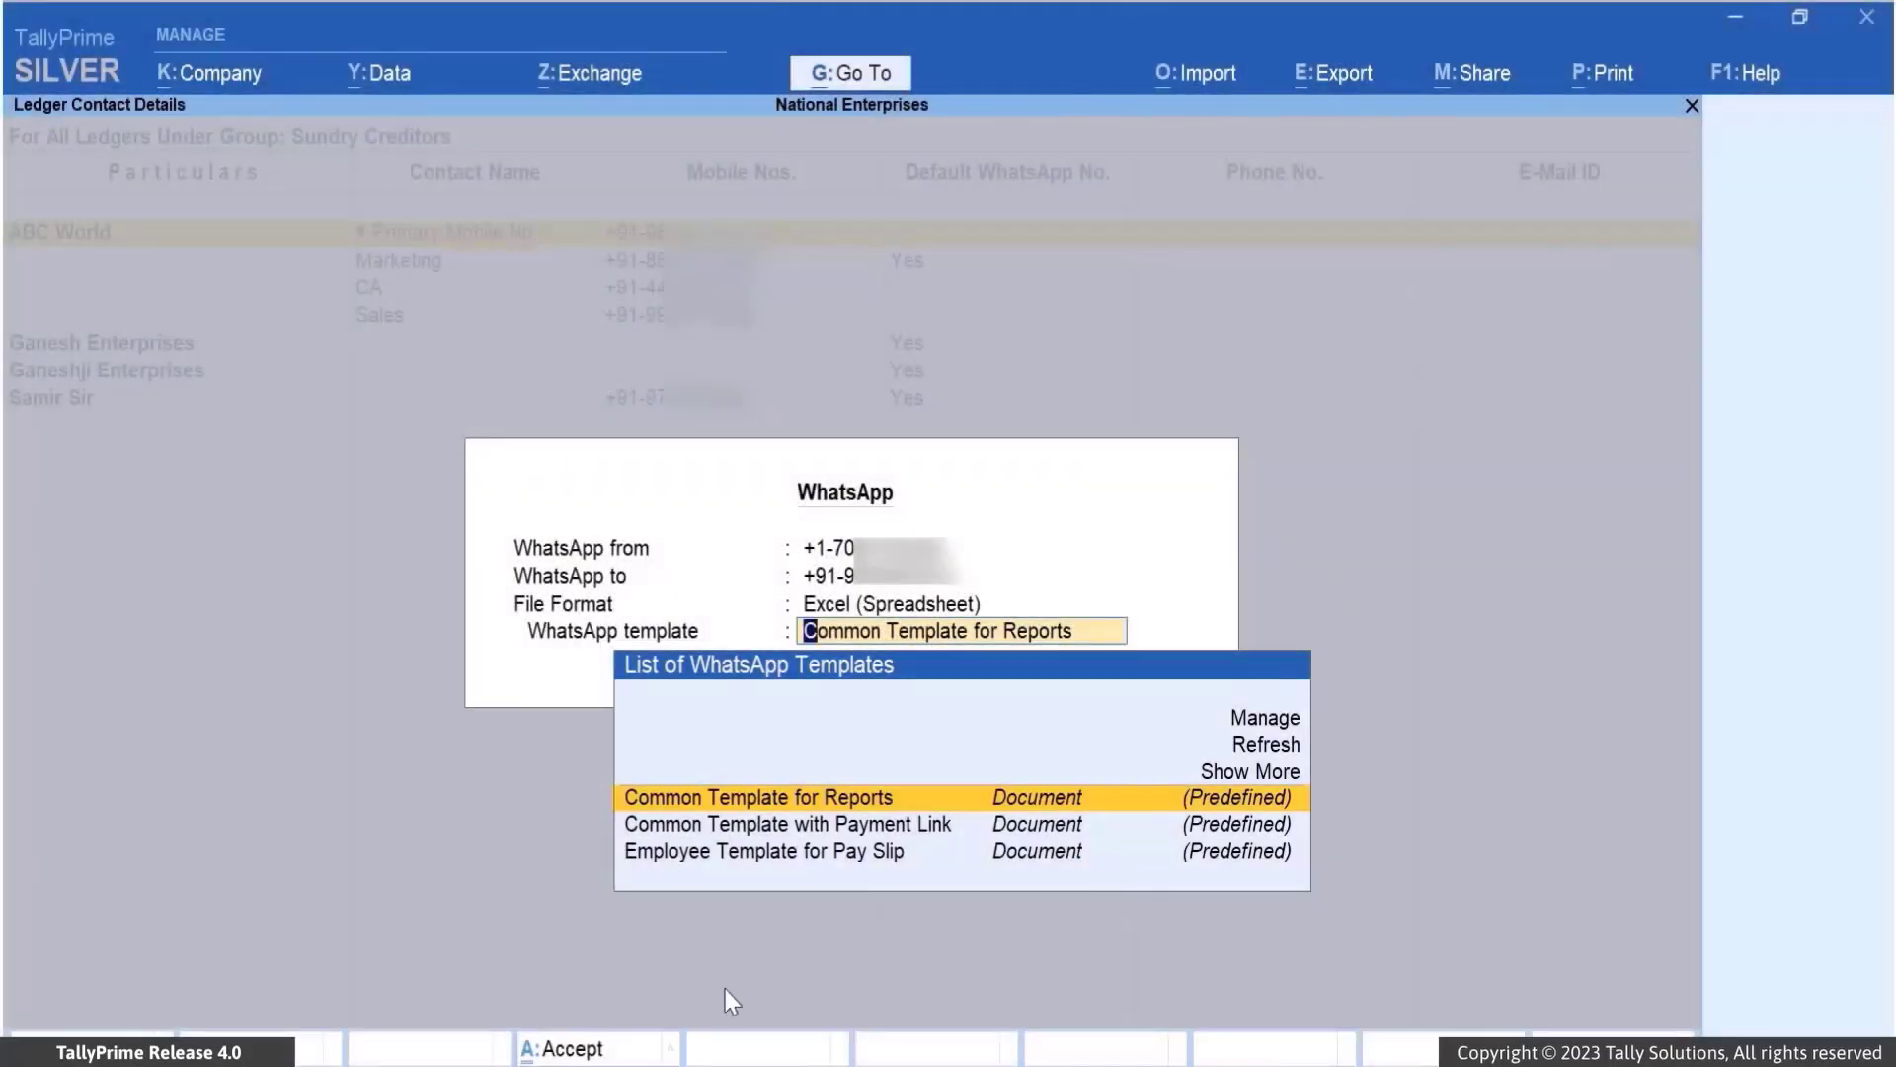
# Accept the Common Template for Reports, preview the message, and send Ledger Contact Details.xlsx
pyautogui.click(632, 1055)
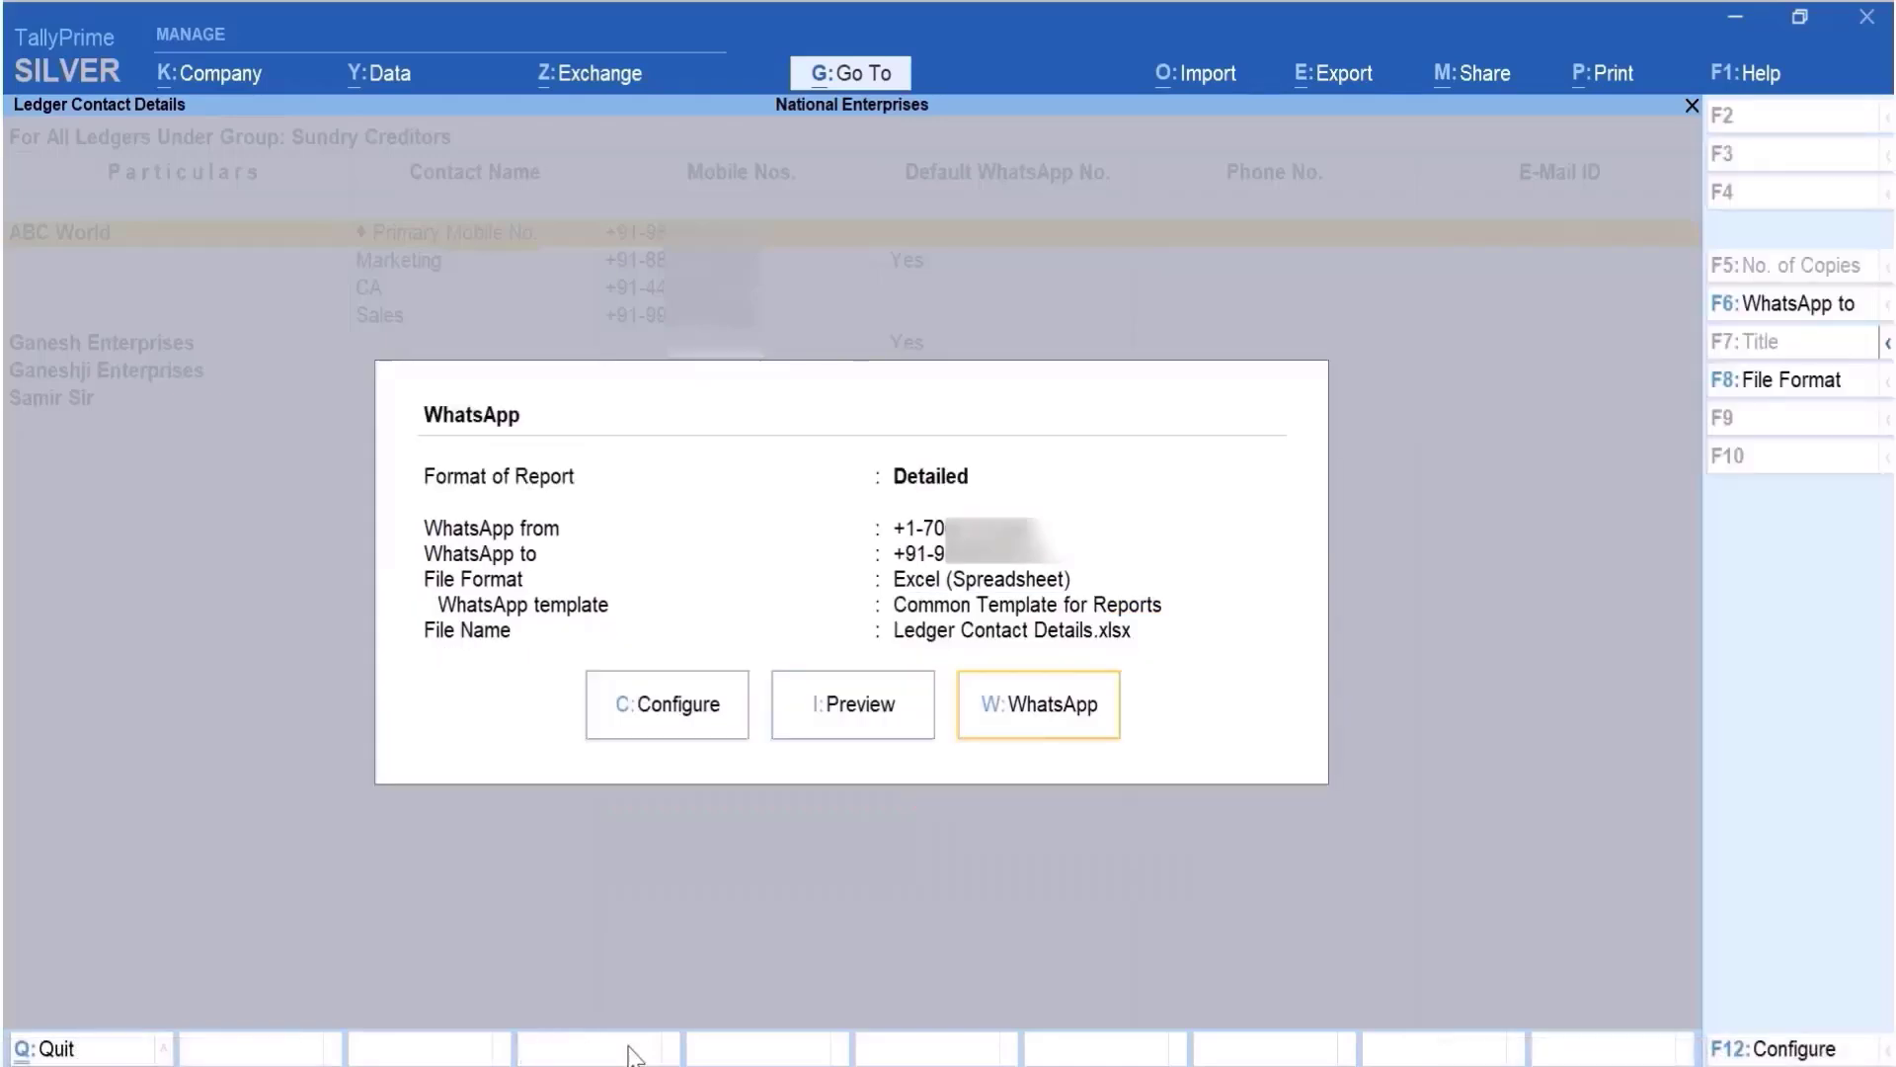
pyautogui.click(888, 736)
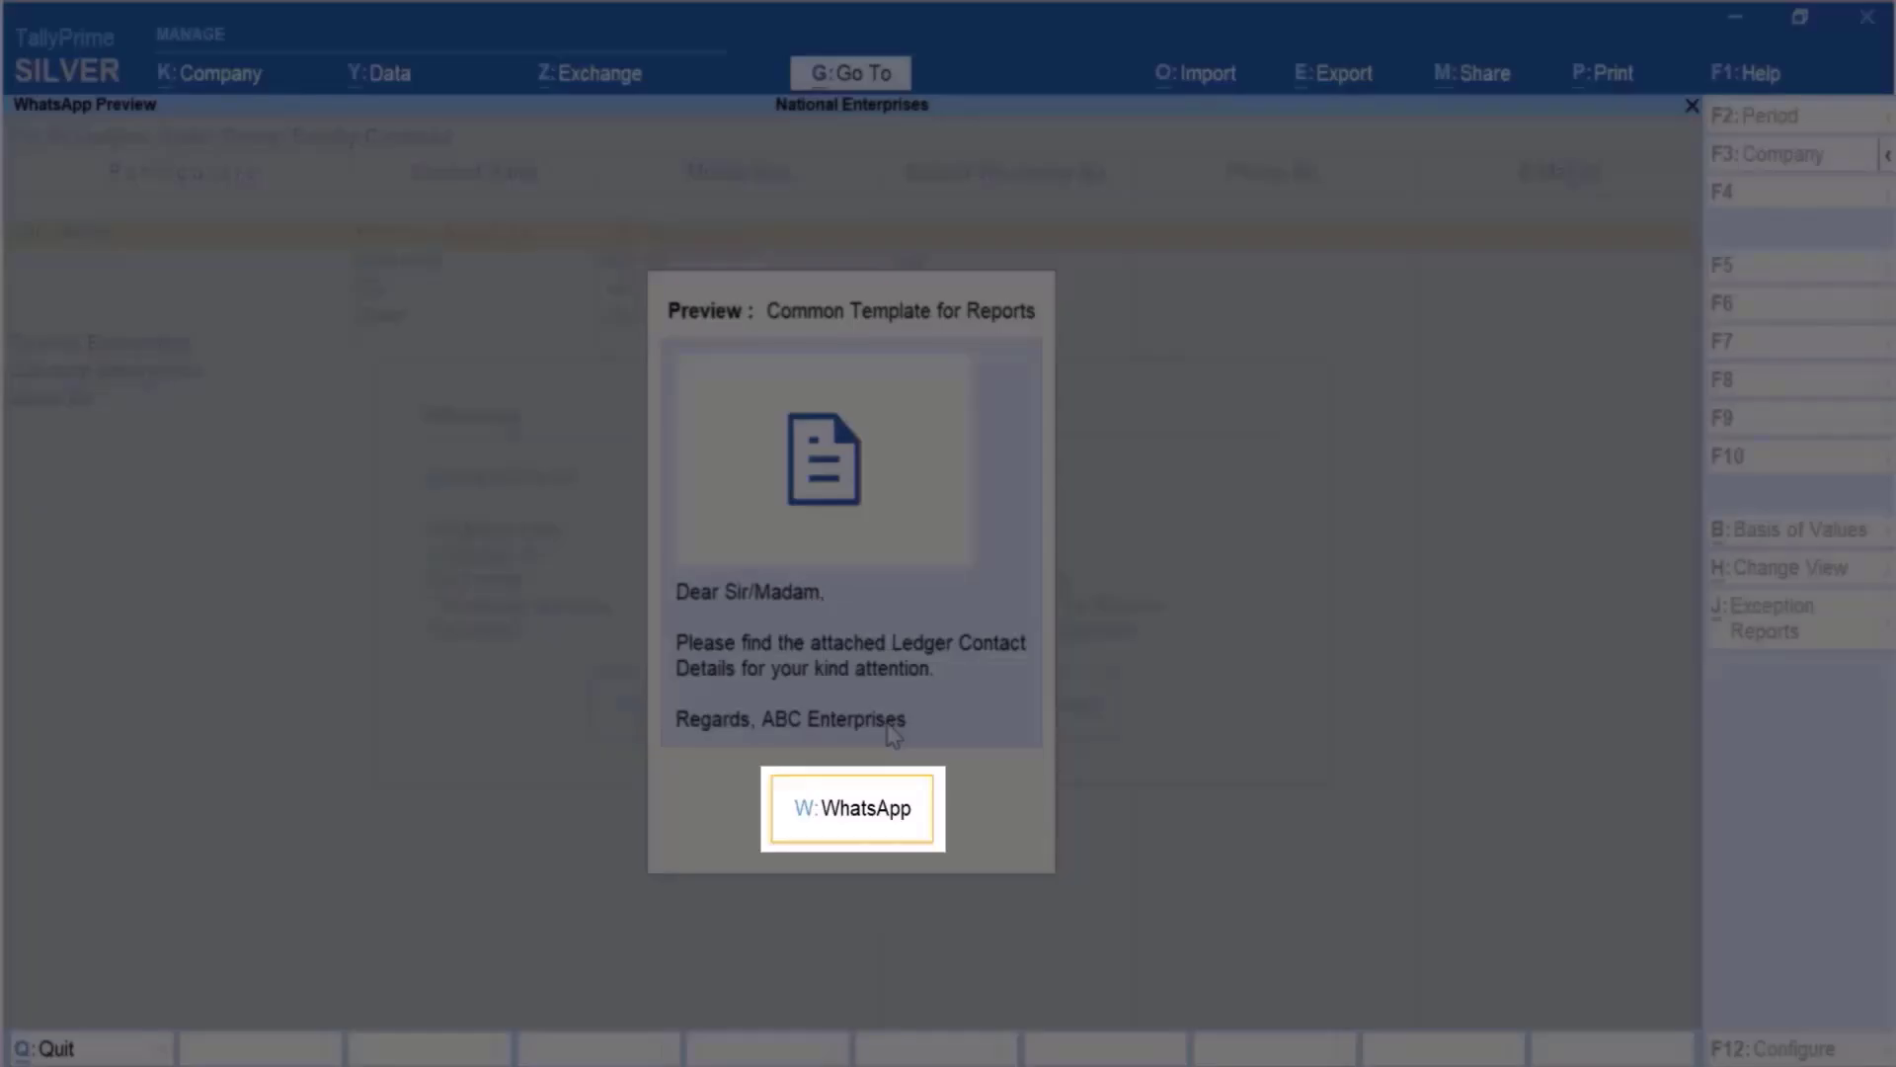
pyautogui.click(907, 837)
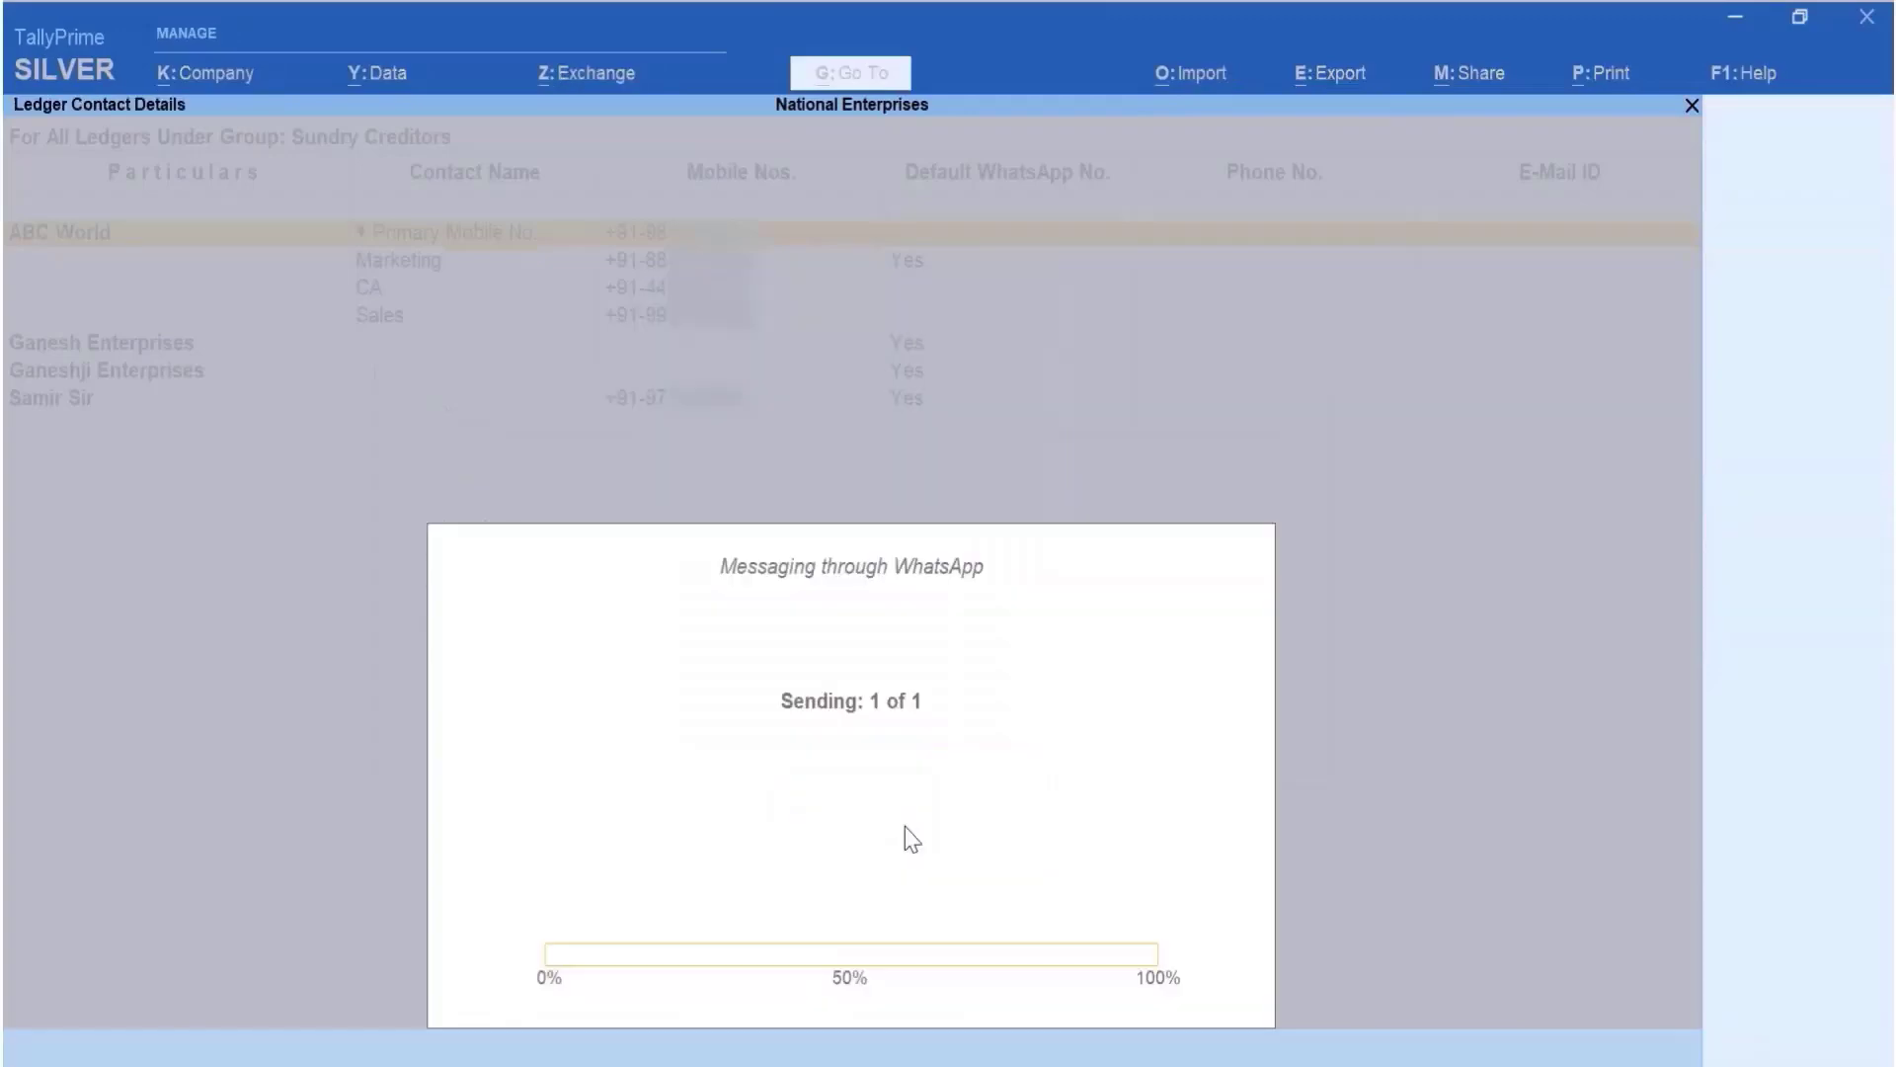